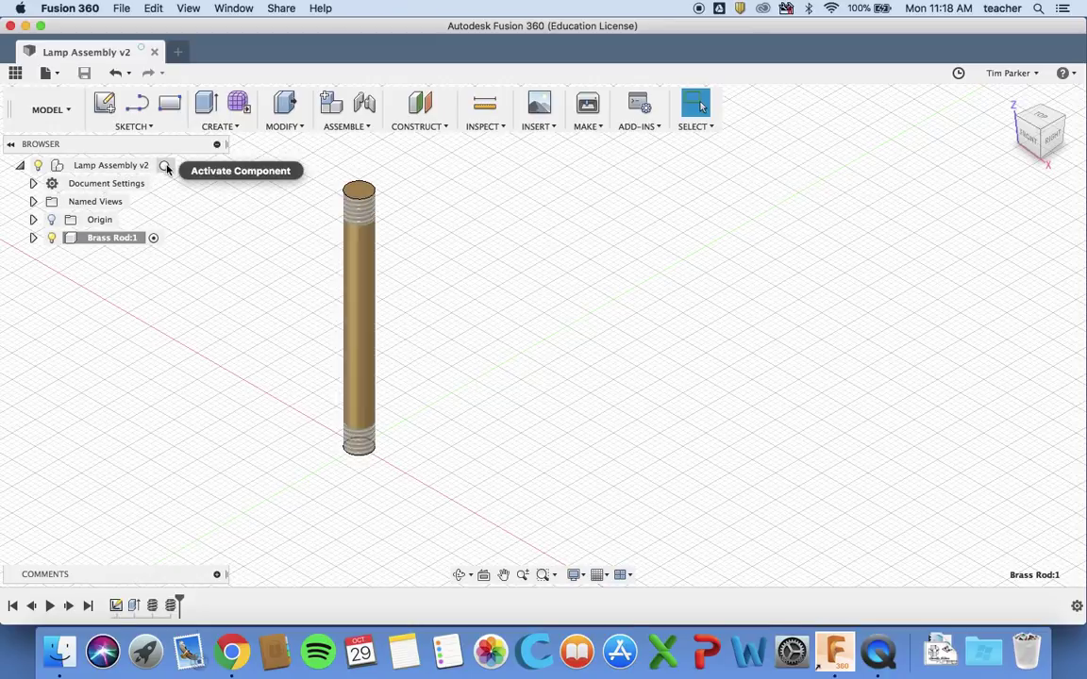
- Activate the top-level Lamp Assembly v2 and hide the Brass Rod:1 component
{"action": "left_click", "coordinate": [166, 168]}
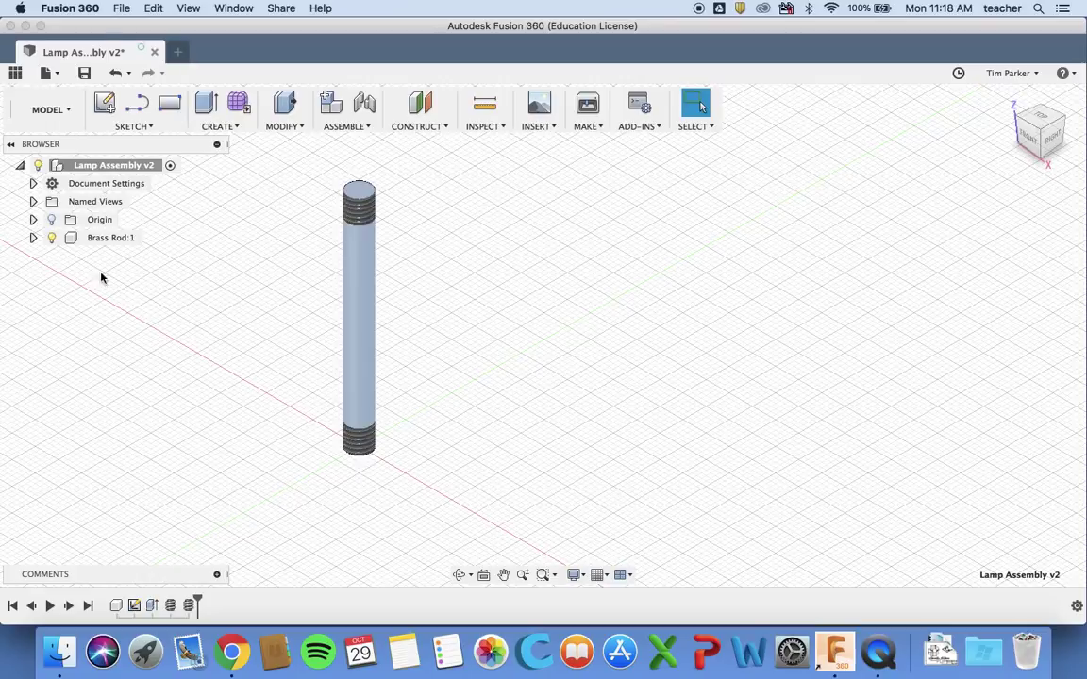
{"action": "left_click", "coordinate": [51, 239]}
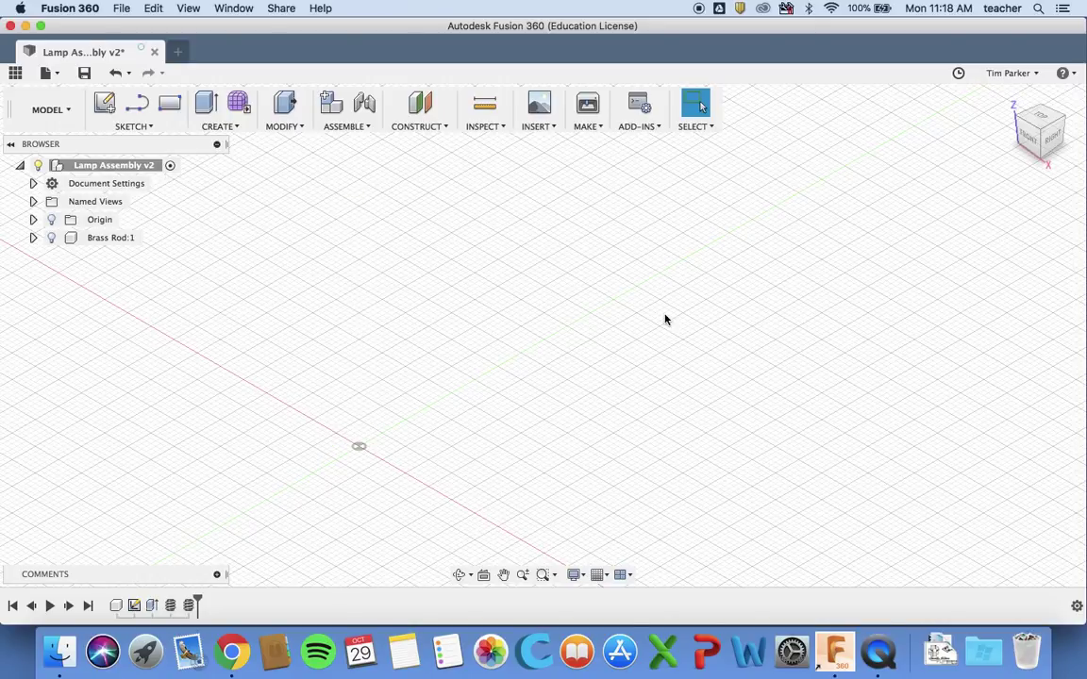
- Create a new empty component named 'Wood Top' and turn on the layout grid
{"action": "left_click", "coordinate": [330, 106]}
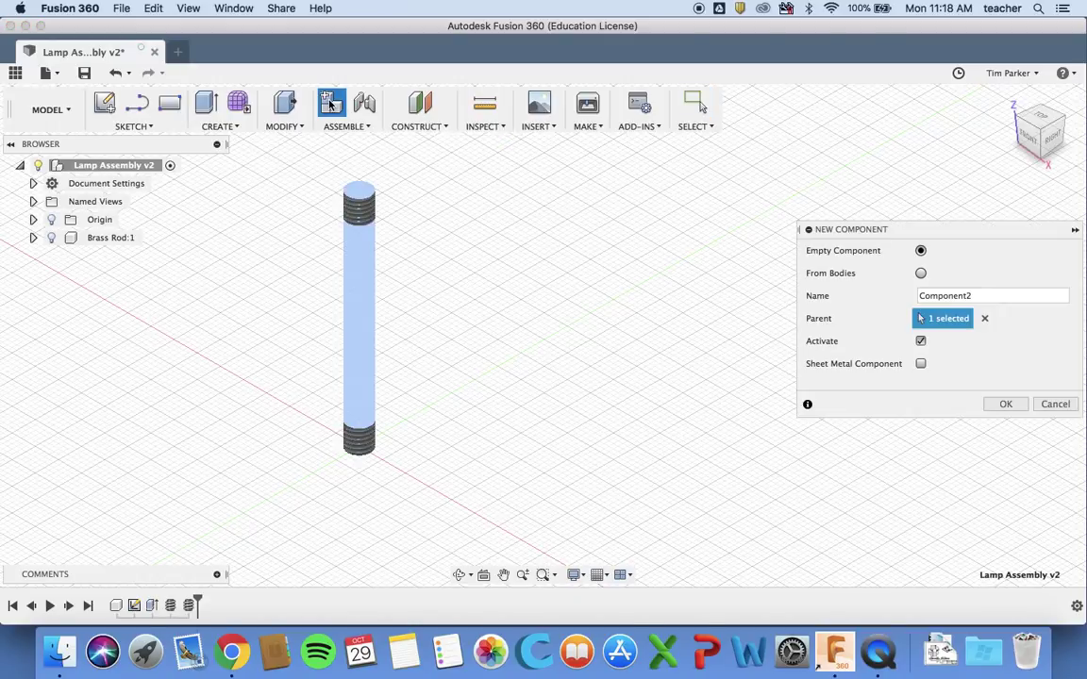
{"action": "left_click", "coordinate": [861, 298]}
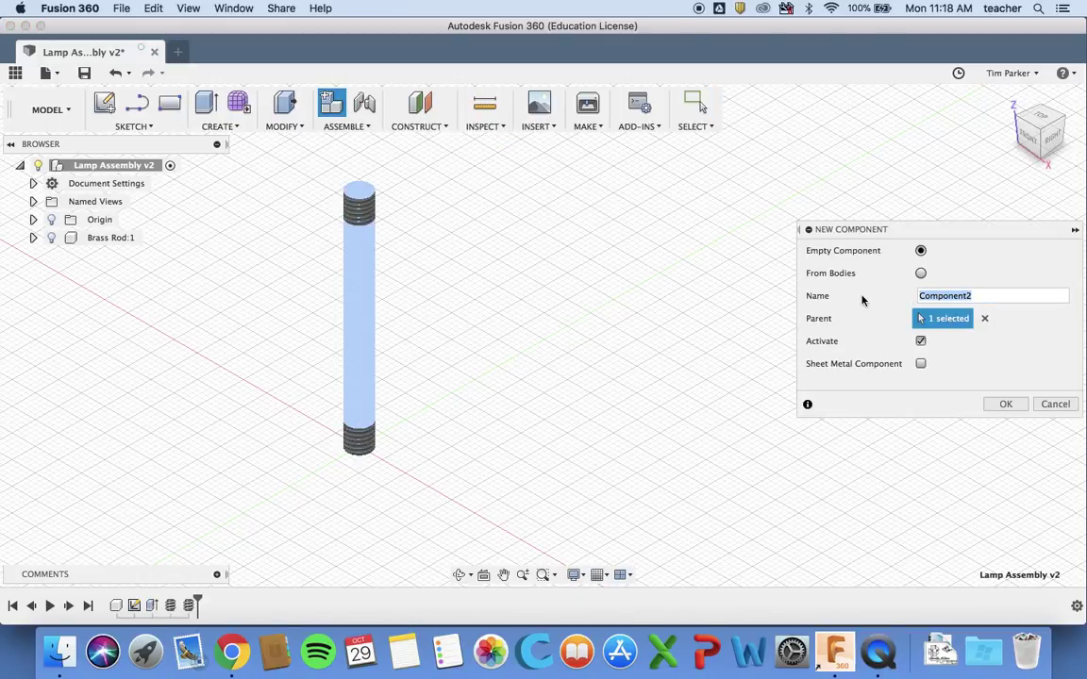
{"action": "type", "text": "Wood Top"}
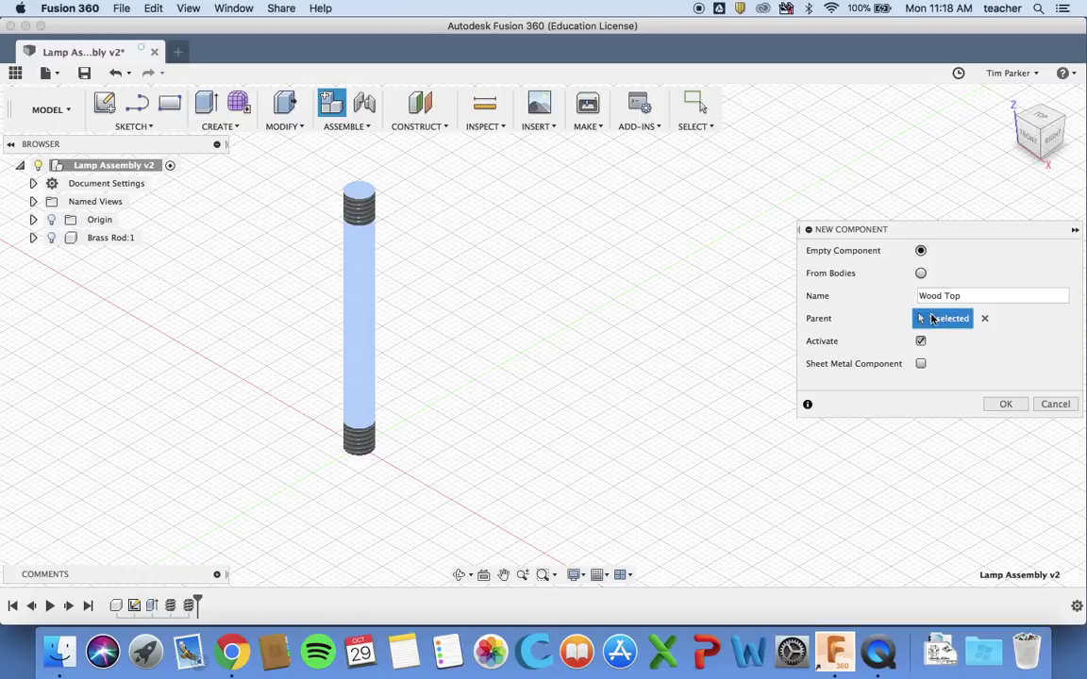
{"action": "left_click", "coordinate": [998, 405]}
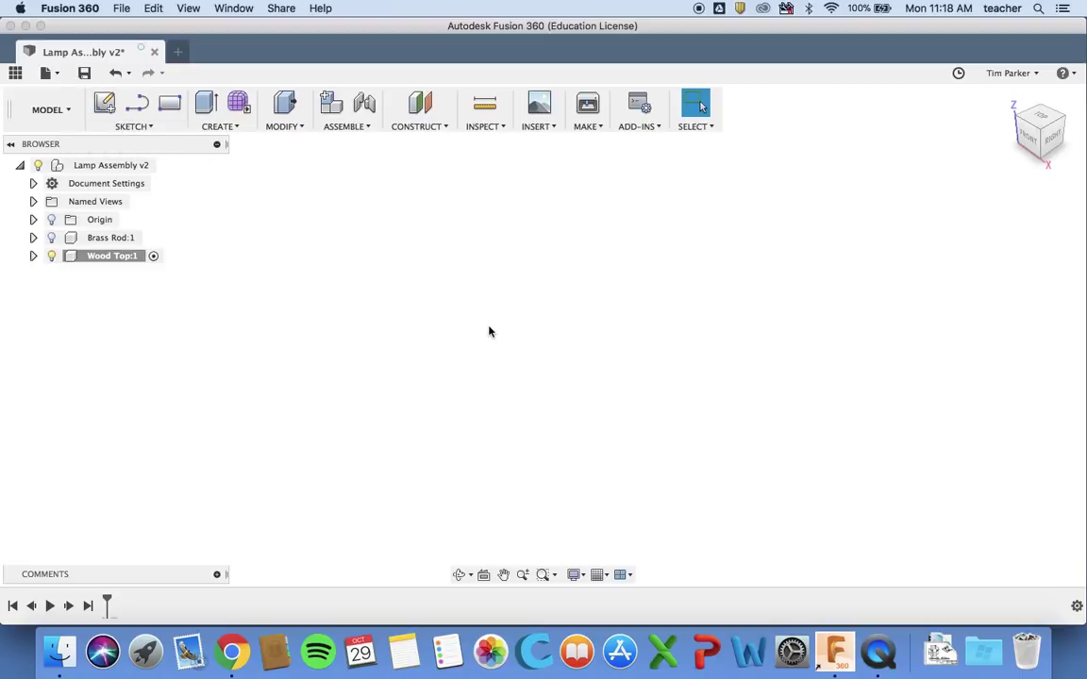
{"action": "left_click", "coordinate": [600, 575]}
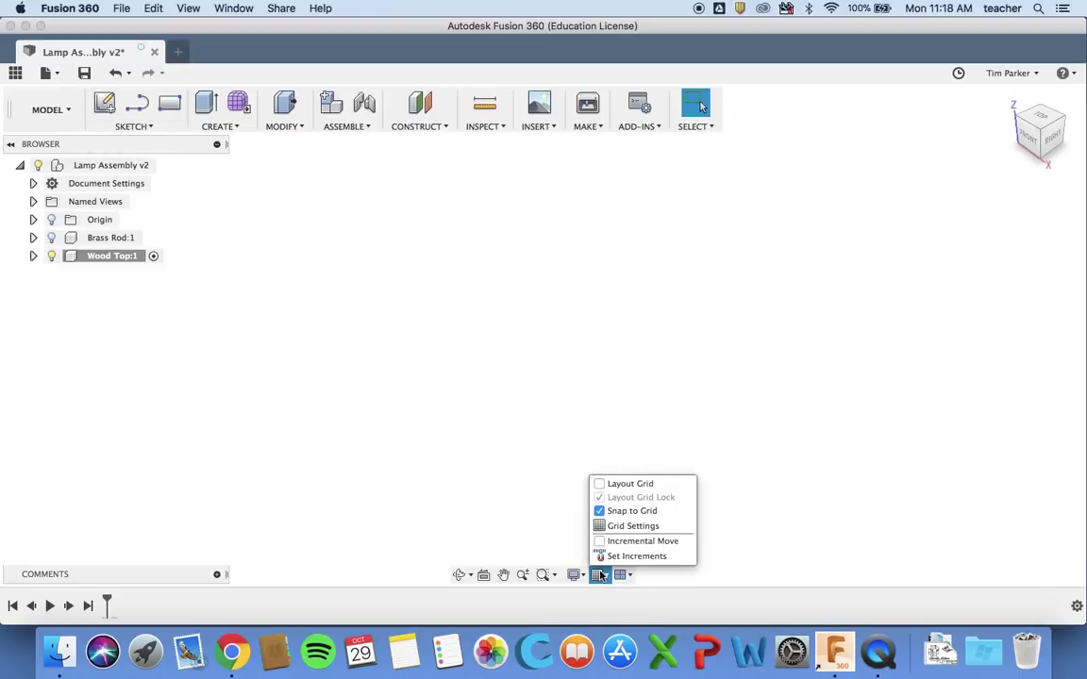
{"action": "left_click", "coordinate": [599, 484]}
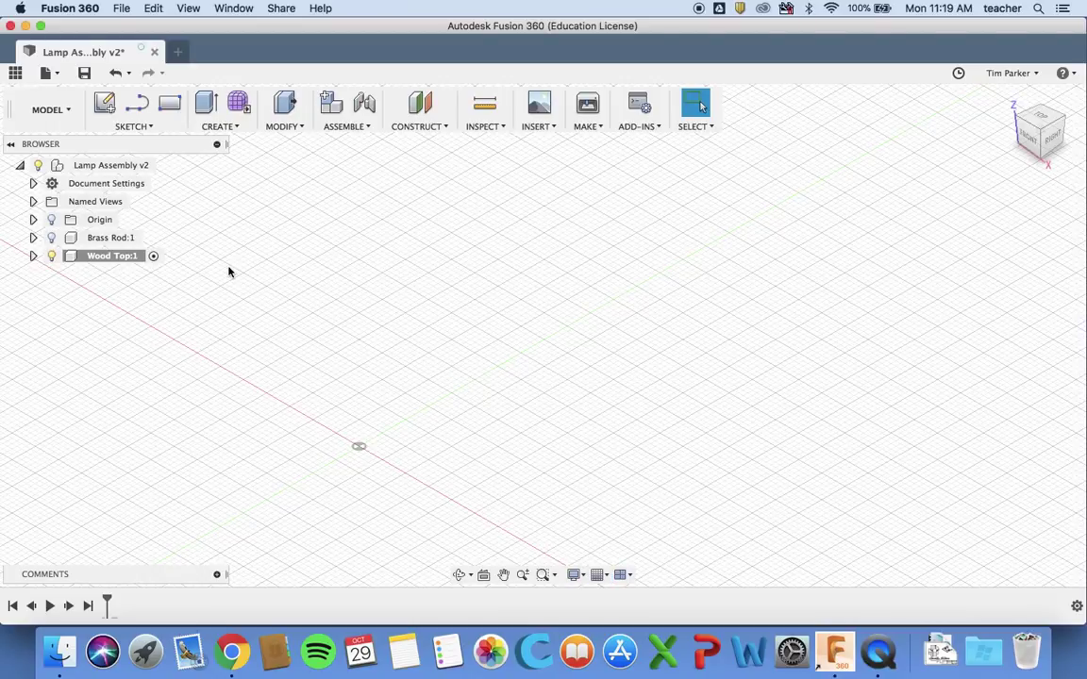
- Start a sketch on the ground plane using the Center Rectangle tool
{"action": "left_click", "coordinate": [105, 105]}
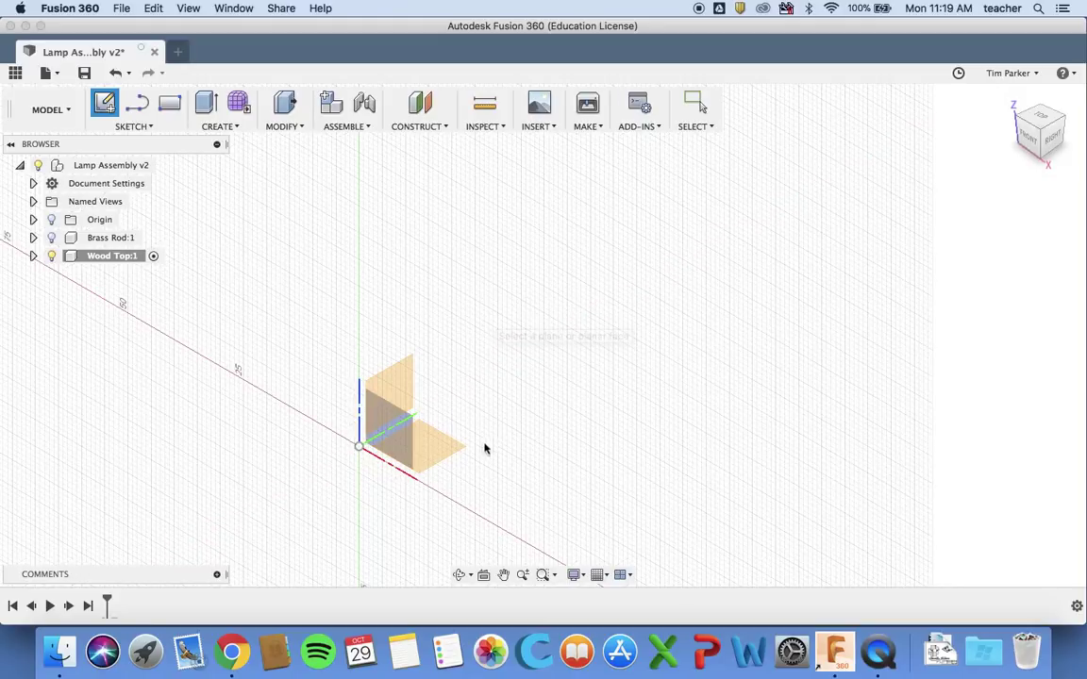
{"action": "left_click", "coordinate": [431, 447]}
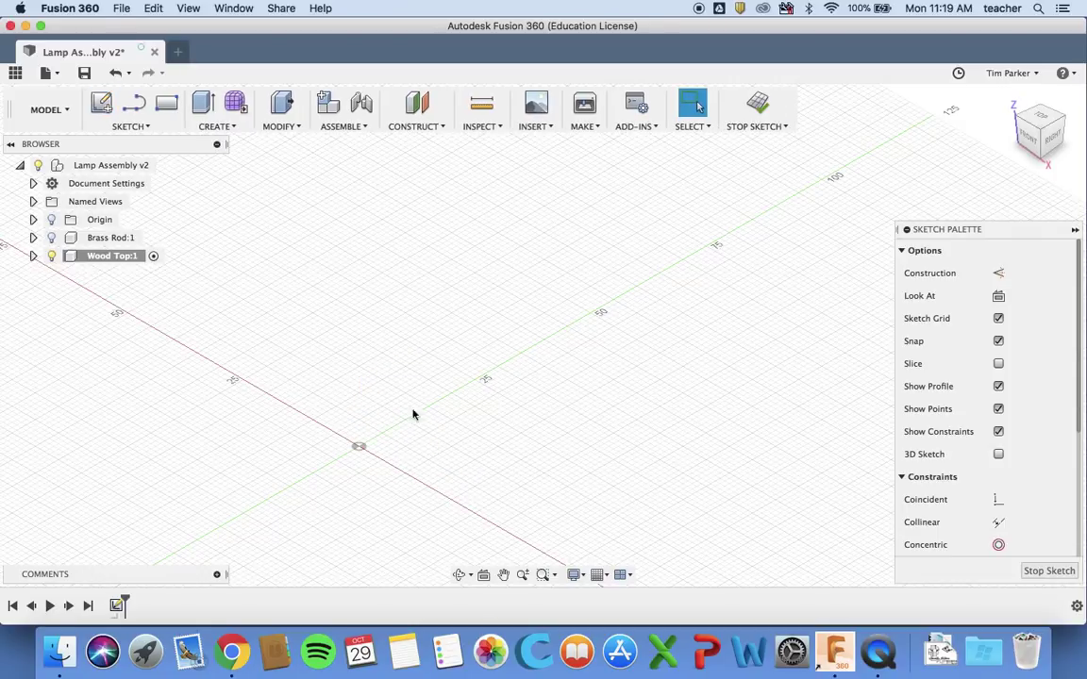
{"action": "left_click", "coordinate": [155, 128]}
{"action": "mouse_move", "coordinate": [151, 177]}
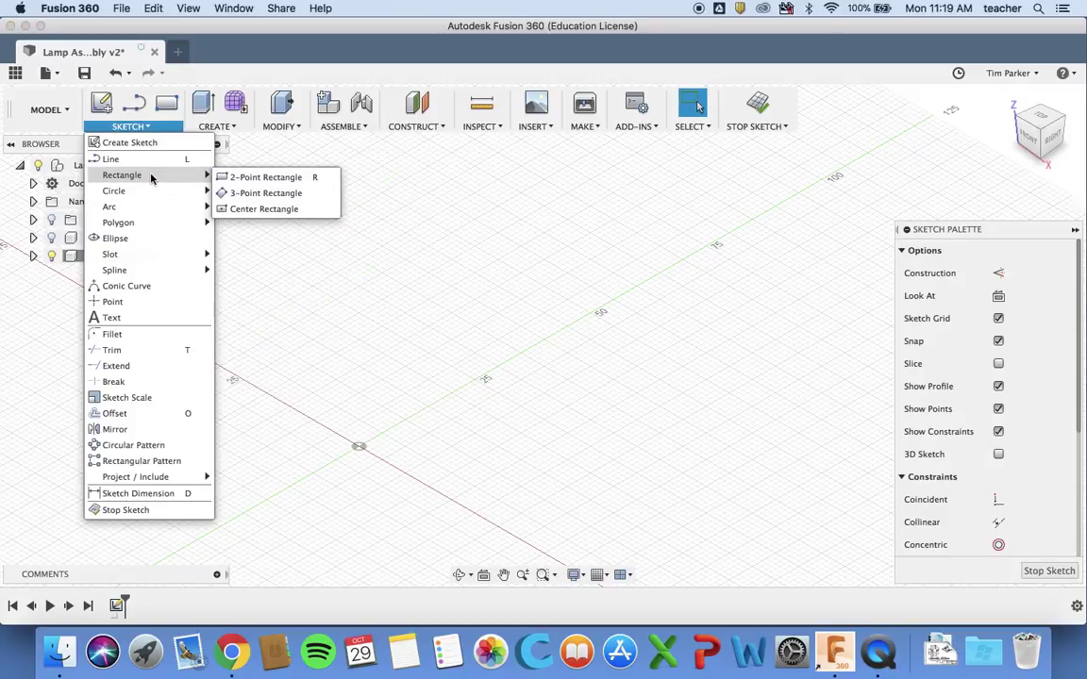
{"action": "left_click", "coordinate": [255, 210]}
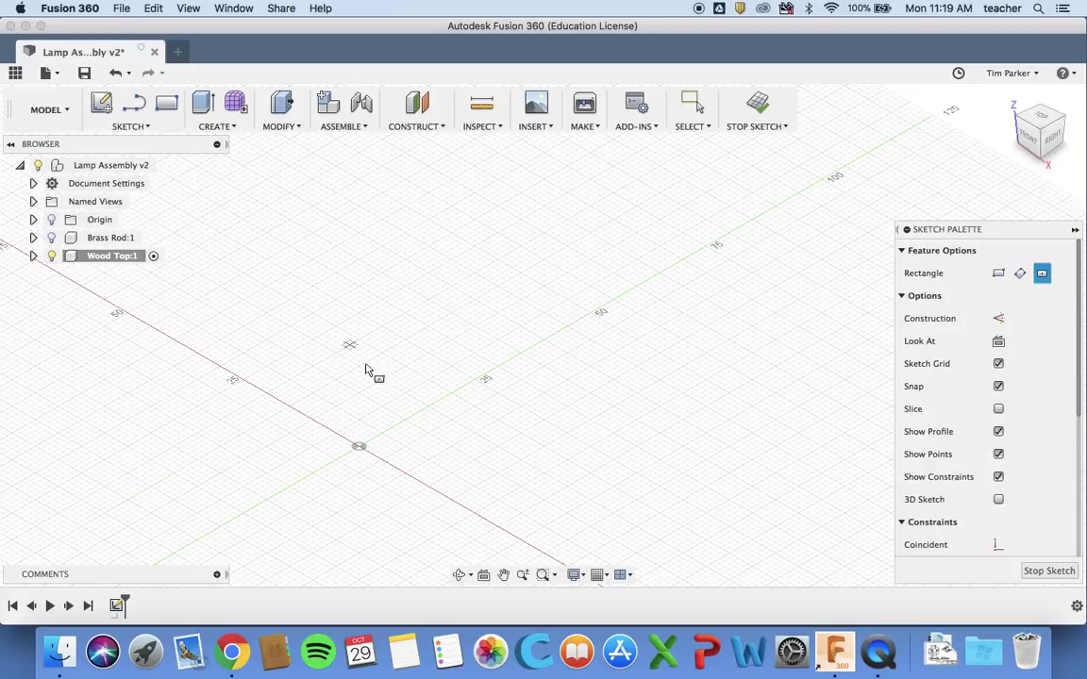
- Draw a 90 × 90 mm square centred on the origin
{"action": "left_click", "coordinate": [362, 450]}
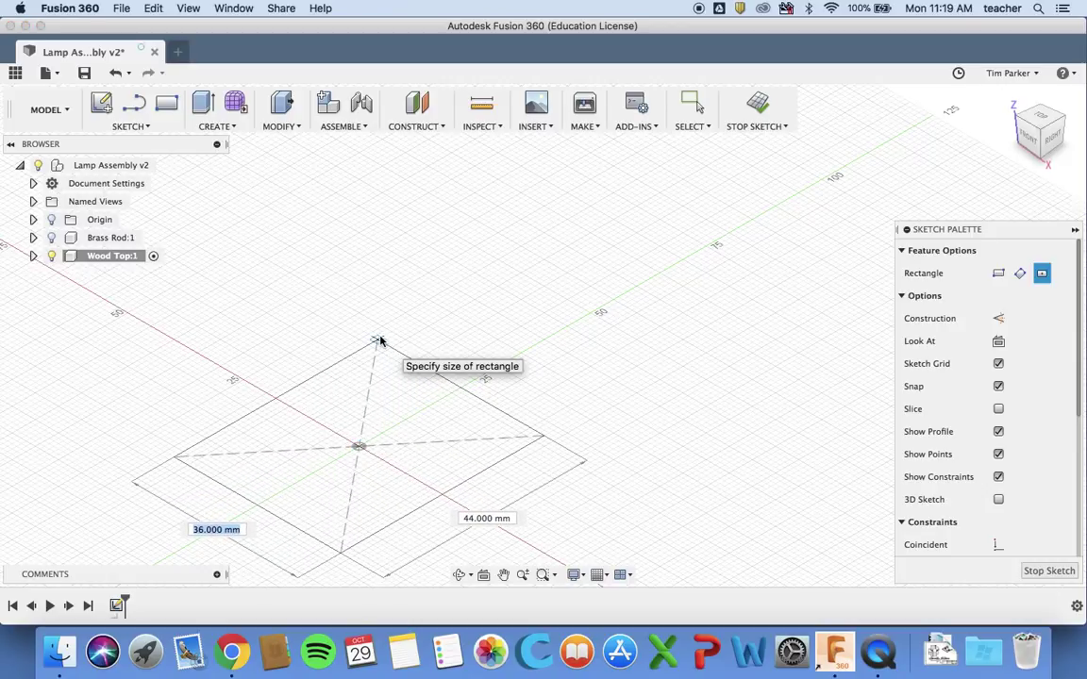
{"action": "key", "text": "ctrl+Right"}
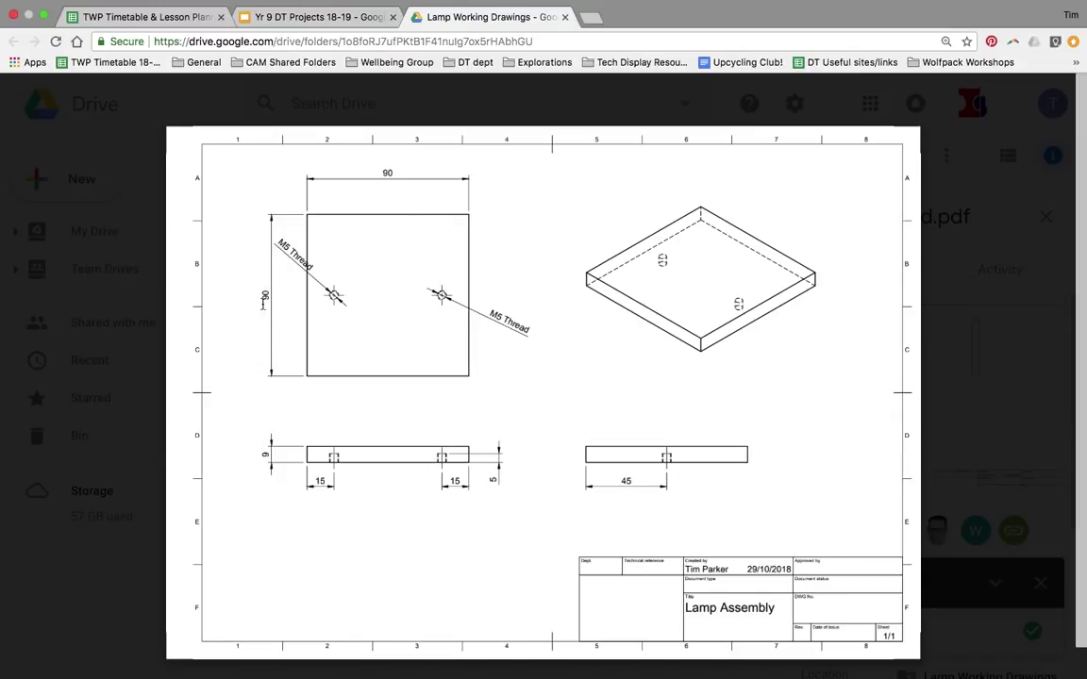
{"action": "key", "text": "ctrl+Left"}
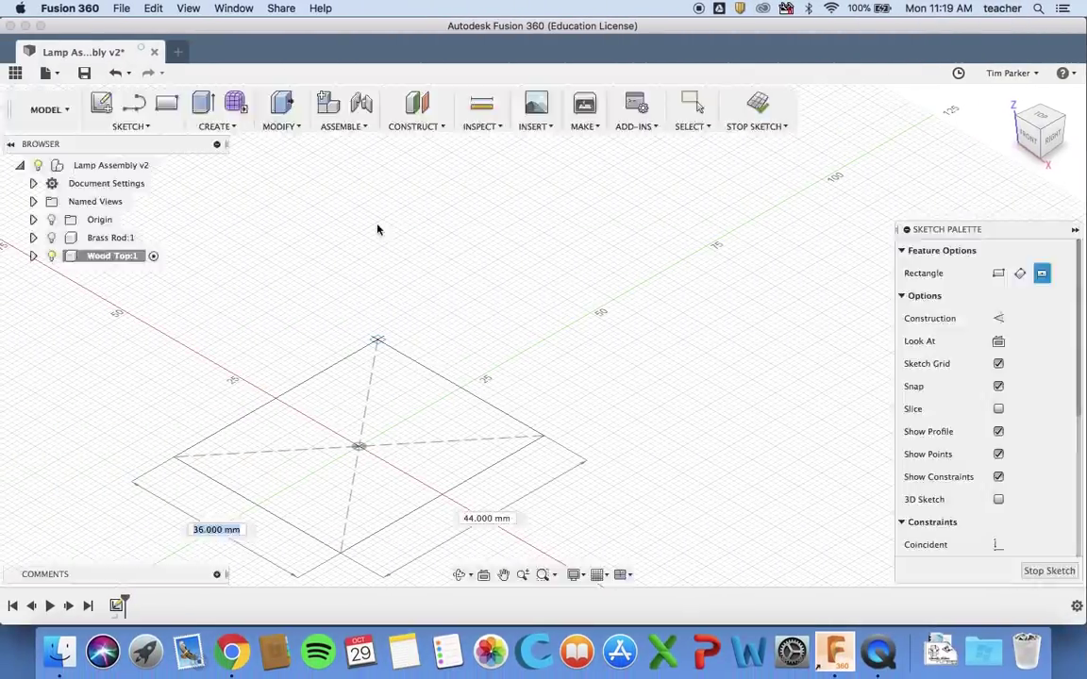
{"action": "type", "text": "90"}
{"action": "key", "text": "Tab"}
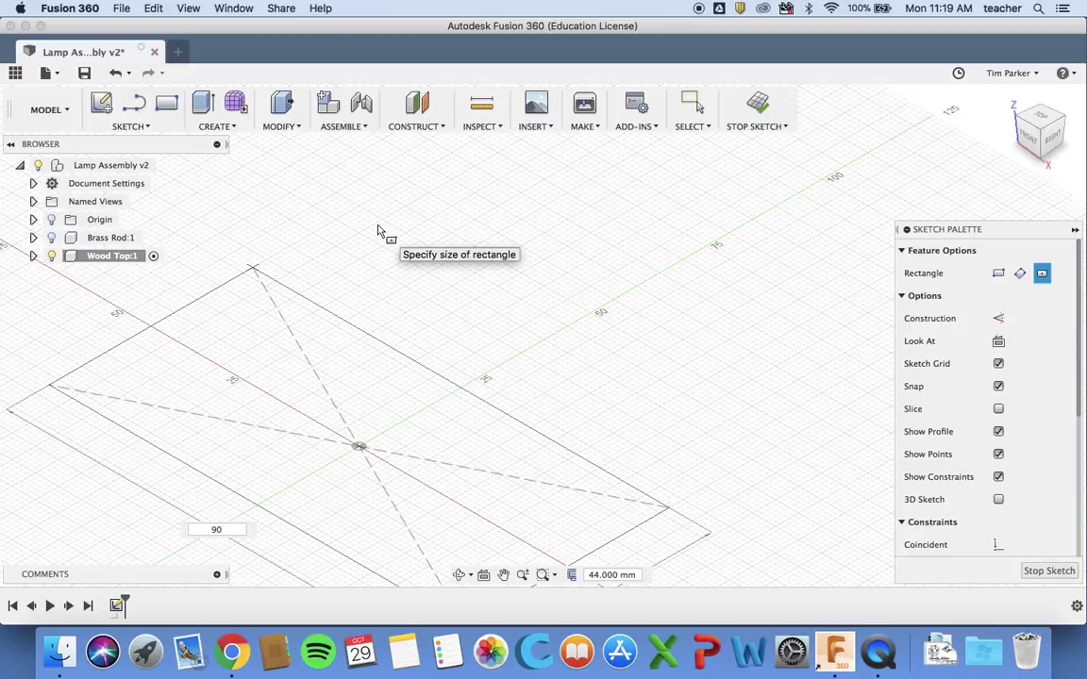
{"action": "key", "text": "Tab"}
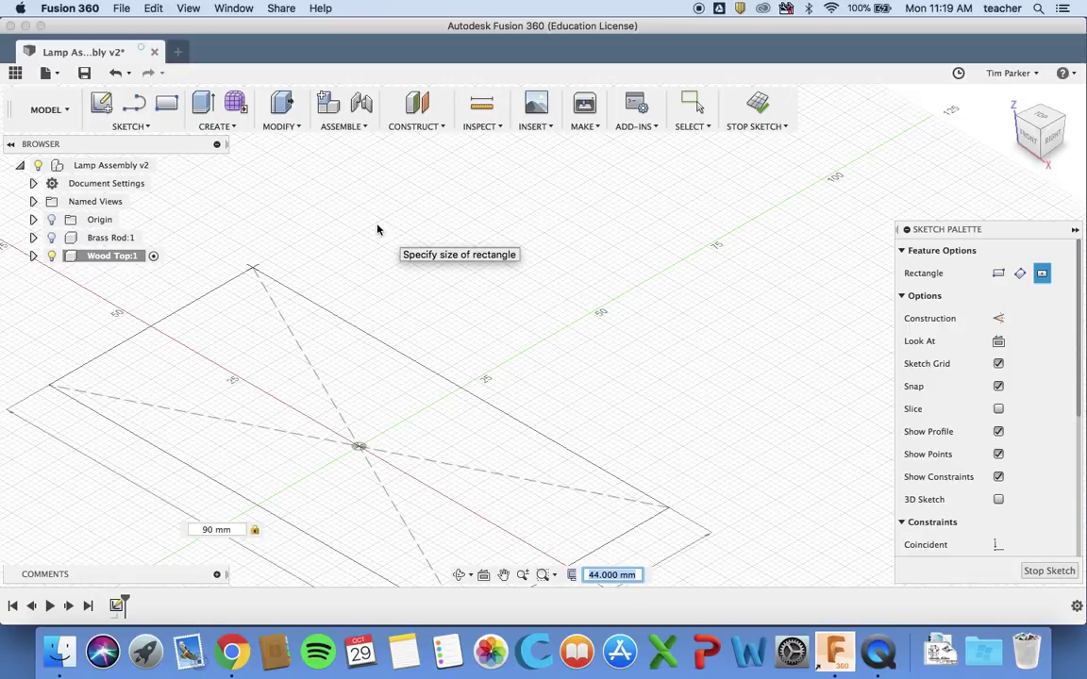
{"action": "type", "text": "90"}
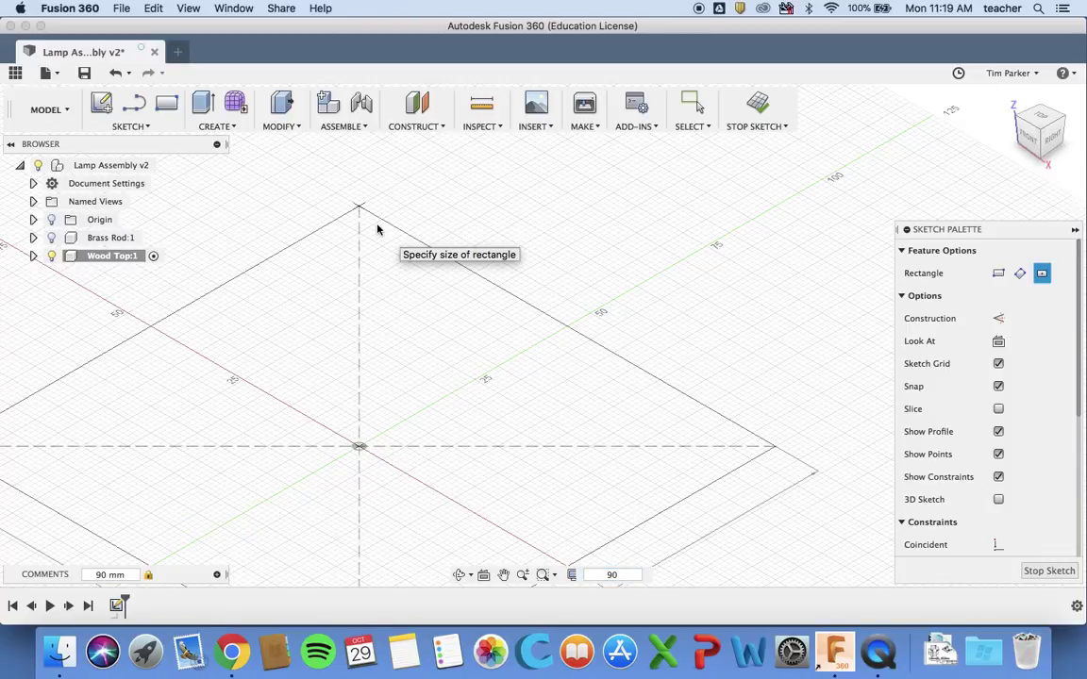
{"action": "key", "text": "Return"}
{"action": "scroll", "coordinate": [449, 361], "scroll_direction": "down", "scroll_amount": 5}
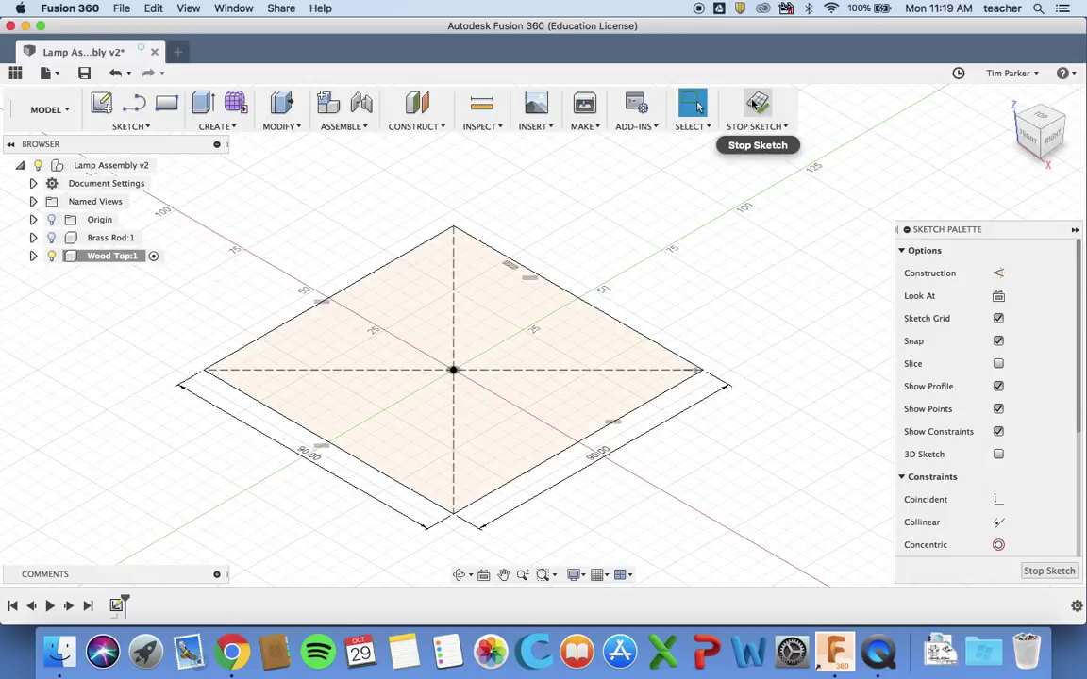
- Finish the sketch and extrude the square profile into a 9 mm thick slab
{"action": "left_click", "coordinate": [756, 104]}
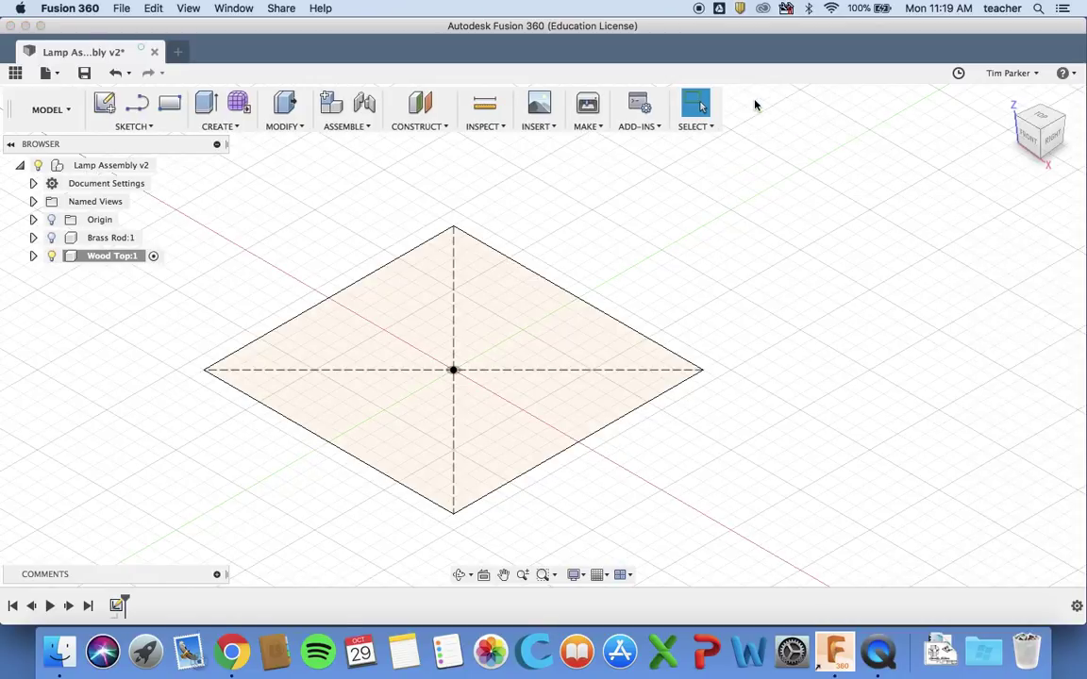
{"action": "left_click", "coordinate": [371, 364]}
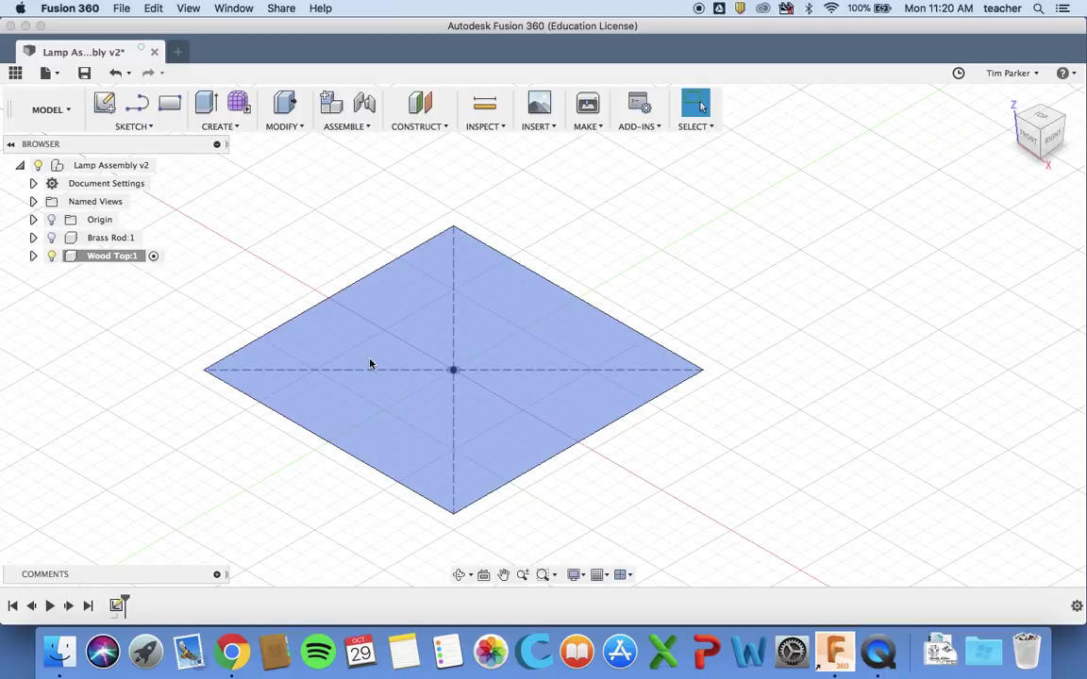
{"action": "left_click", "coordinate": [280, 111]}
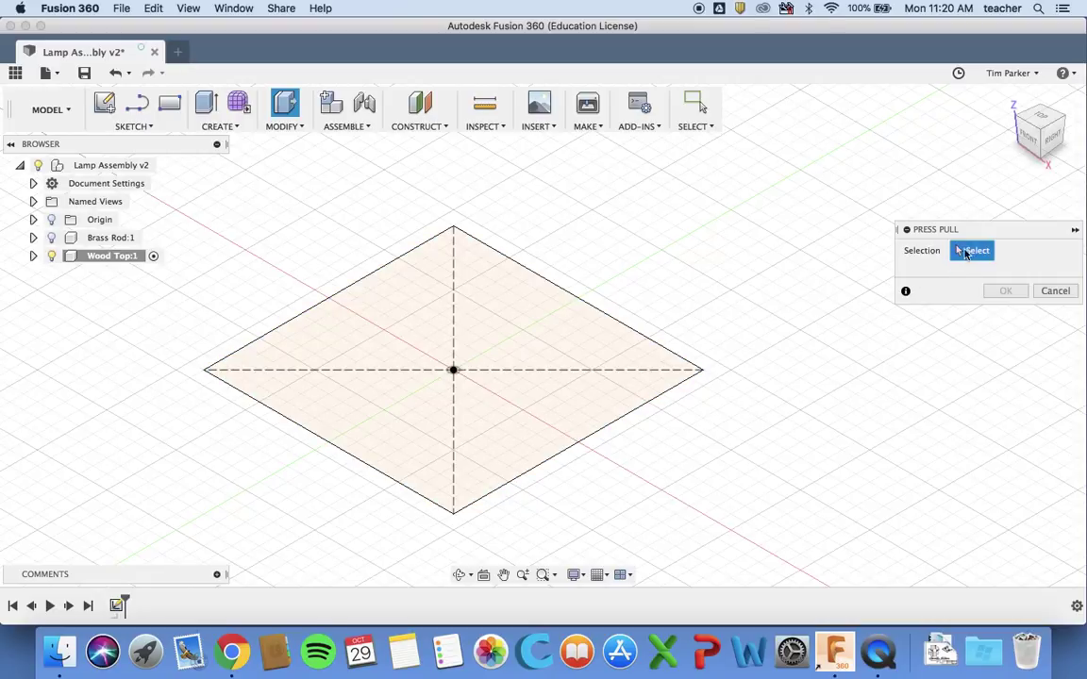
{"action": "left_click", "coordinate": [500, 321]}
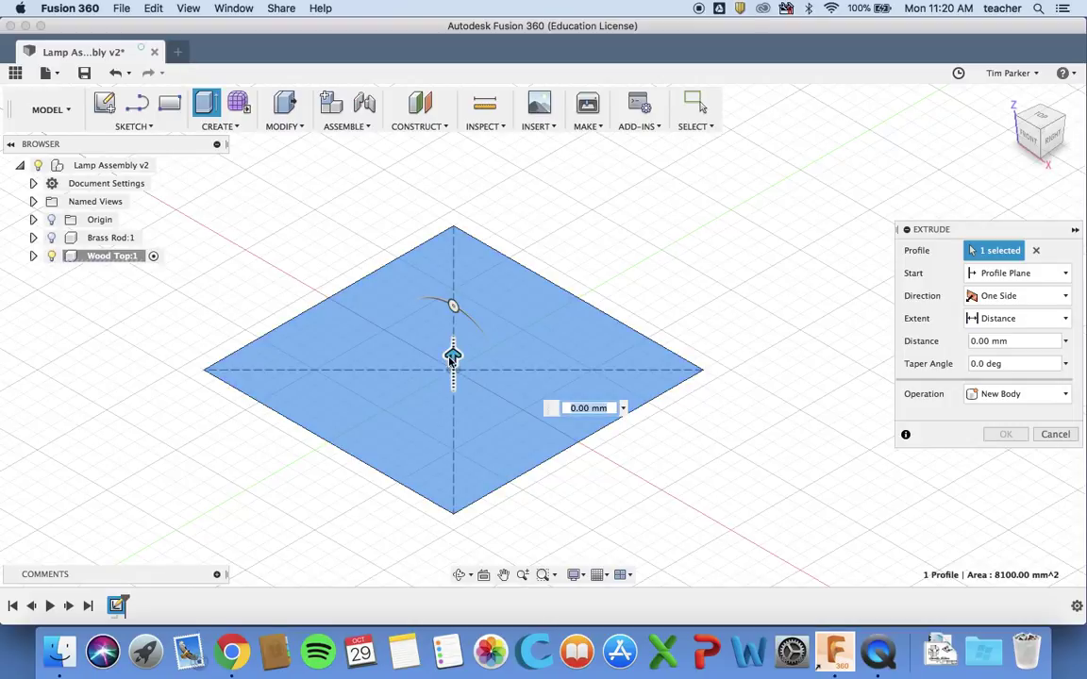
{"action": "mouse_move", "coordinate": [453, 358]}
{"action": "left_mouse_down"}
{"action": "mouse_move", "coordinate": [453, 325]}
{"action": "mouse_move", "coordinate": [451, 344]}
{"action": "left_mouse_up"}
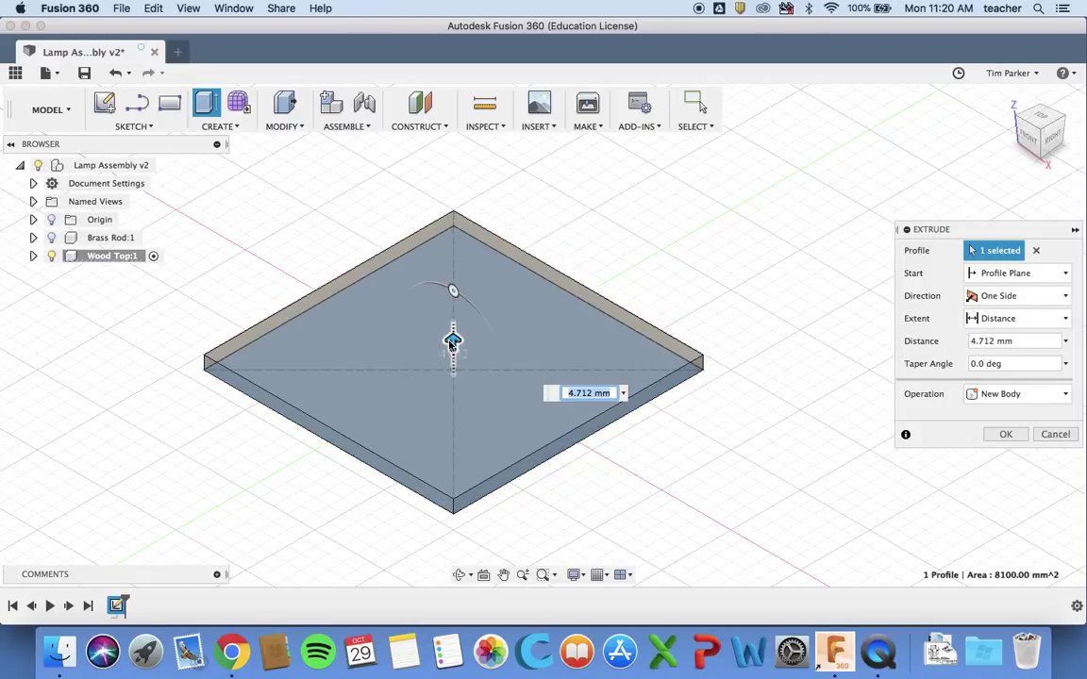
{"action": "key", "text": "ctrl+Right"}
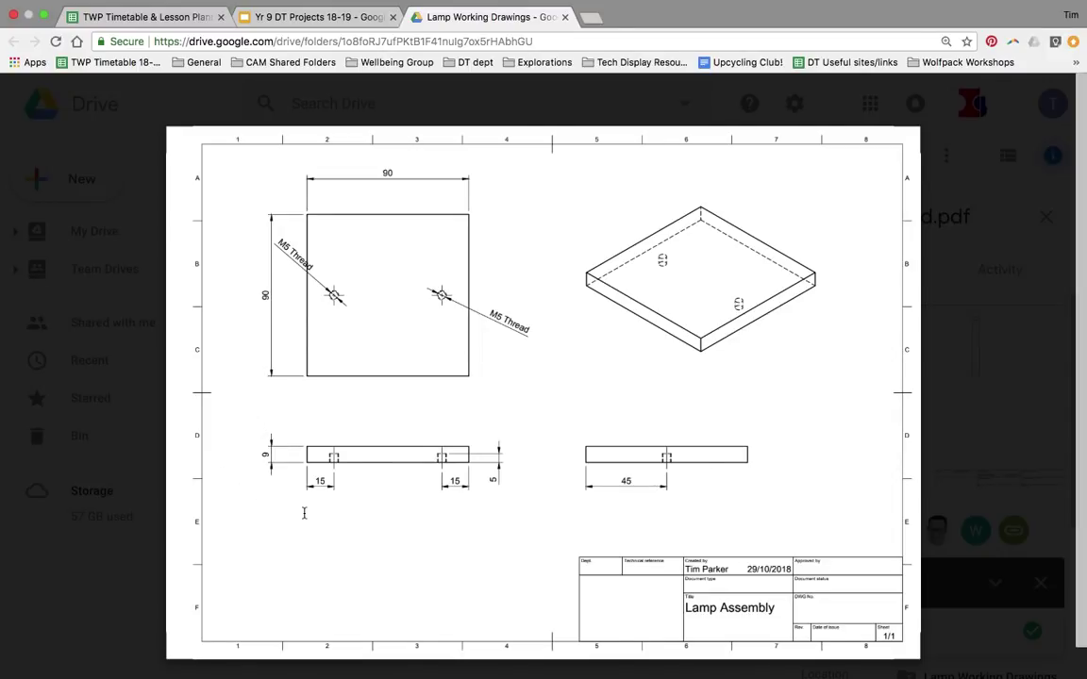
{"action": "key", "text": "ctrl+Left"}
{"action": "type", "text": "9"}
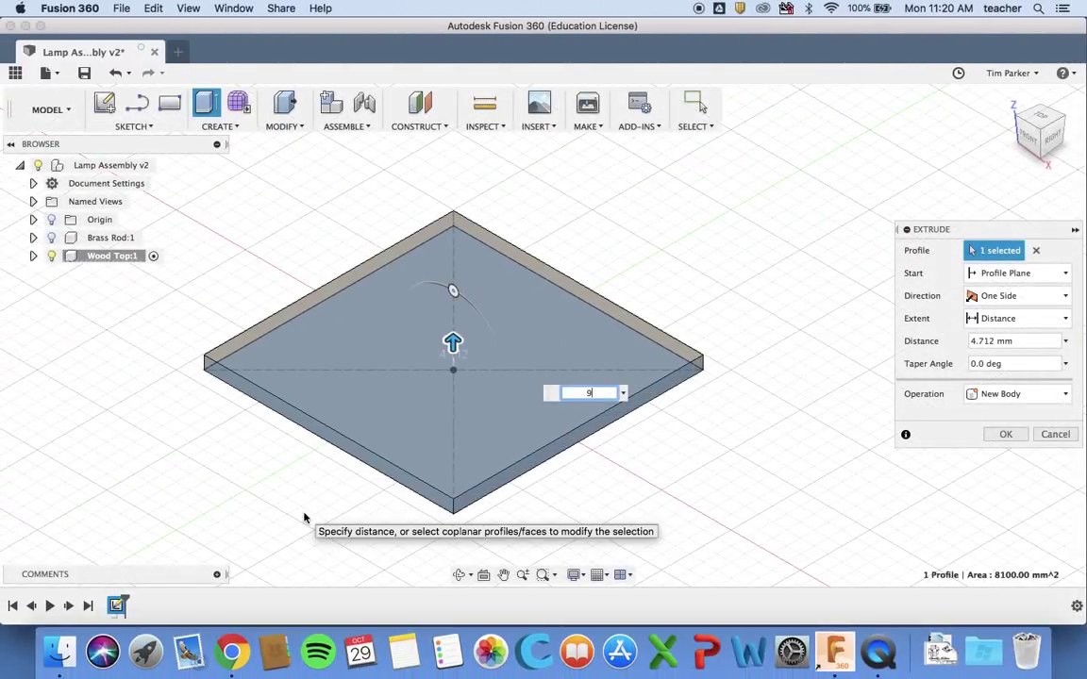
{"action": "key", "text": "Return"}
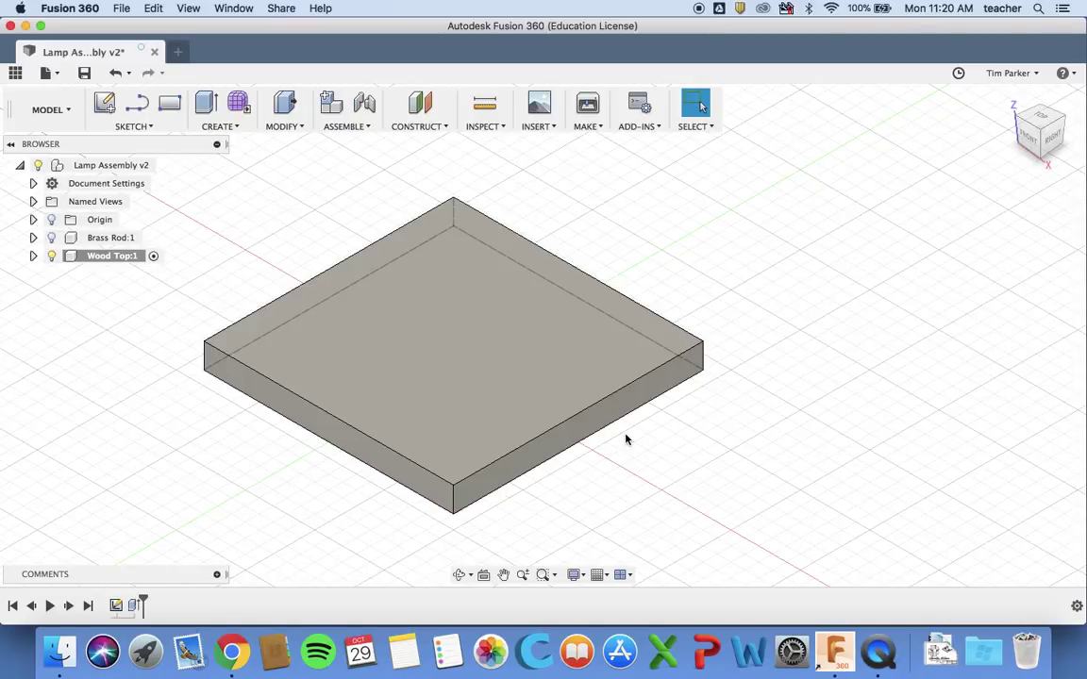
{"action": "key", "text": "ctrl+Right"}
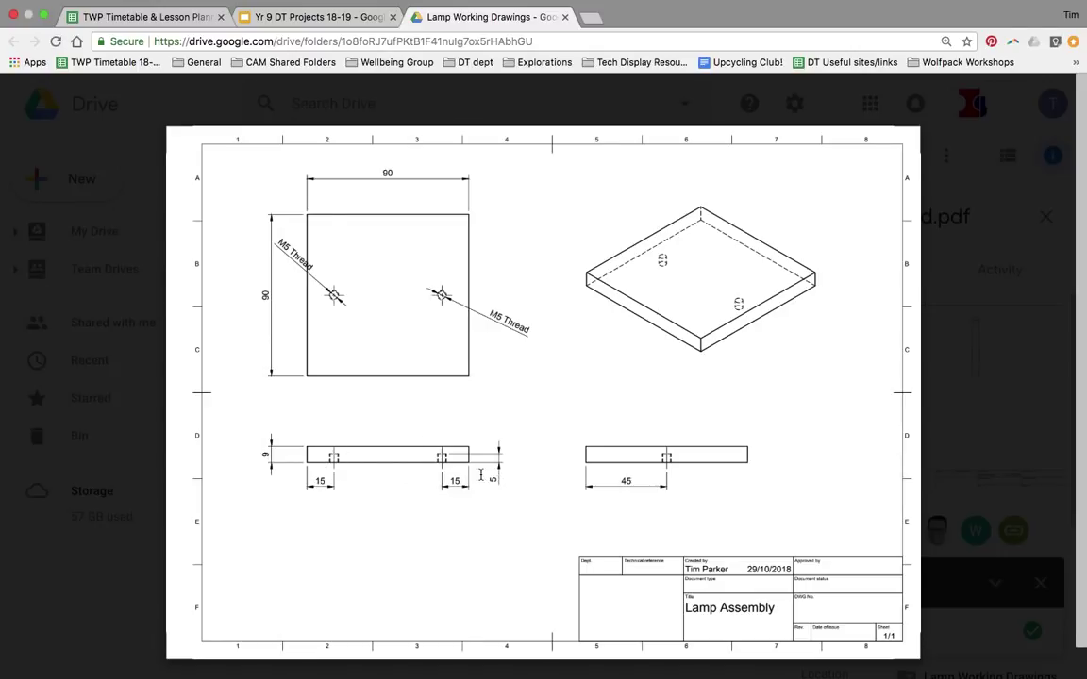
- Review the Wood Top drawing in Google Drive, then return to Fusion 360
{"action": "key", "text": "ctrl+Left"}
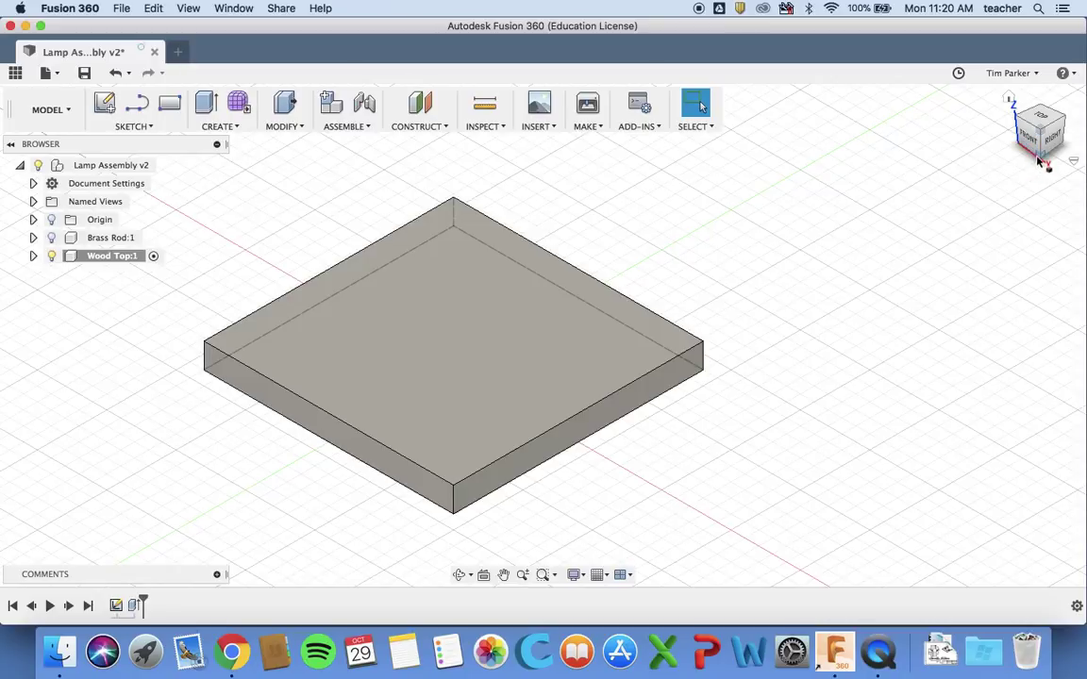
- Turn to the slab's underside and sketch a point on its face for the first hole
{"action": "left_click", "coordinate": [1042, 161]}
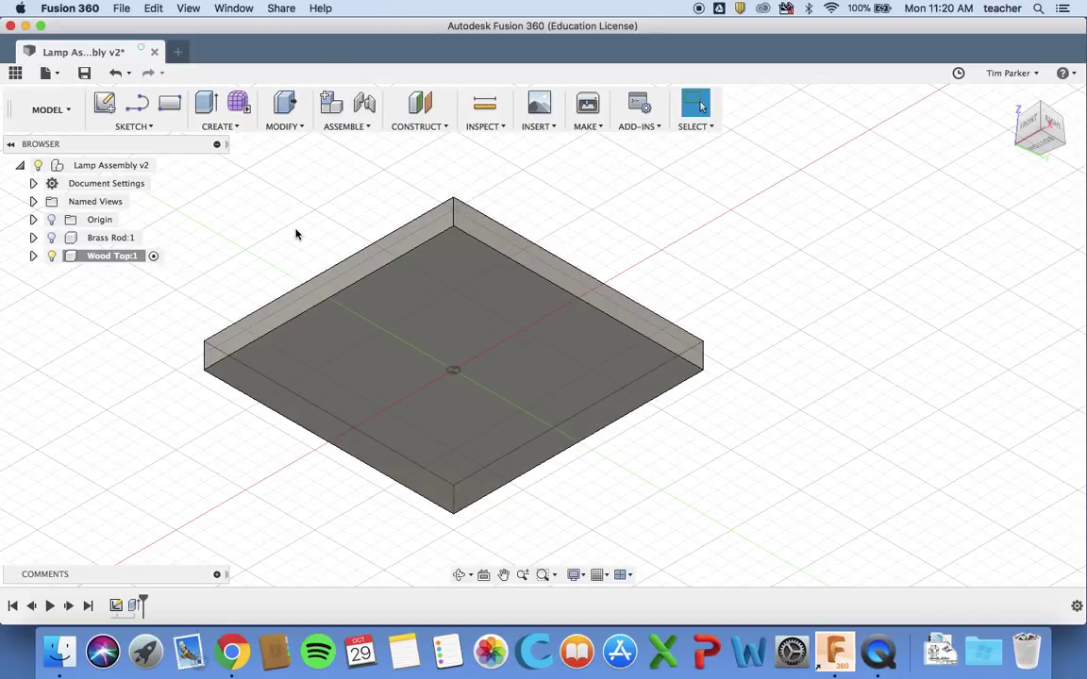
{"action": "left_click", "coordinate": [147, 126]}
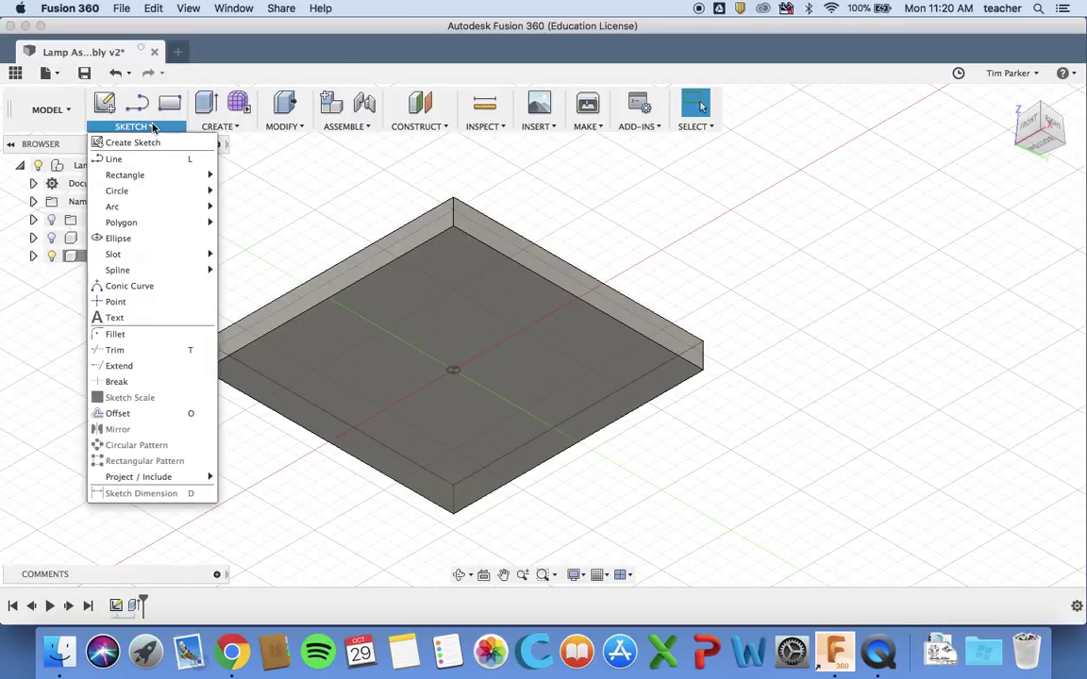
{"action": "left_click", "coordinate": [118, 303]}
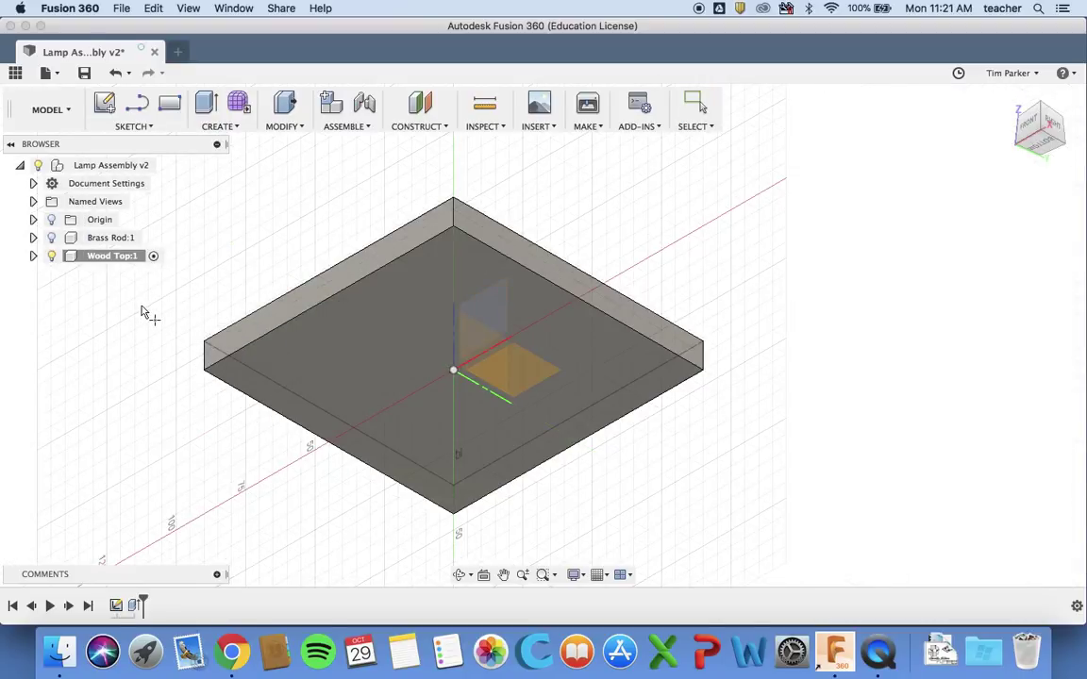
{"action": "left_click", "coordinate": [240, 363]}
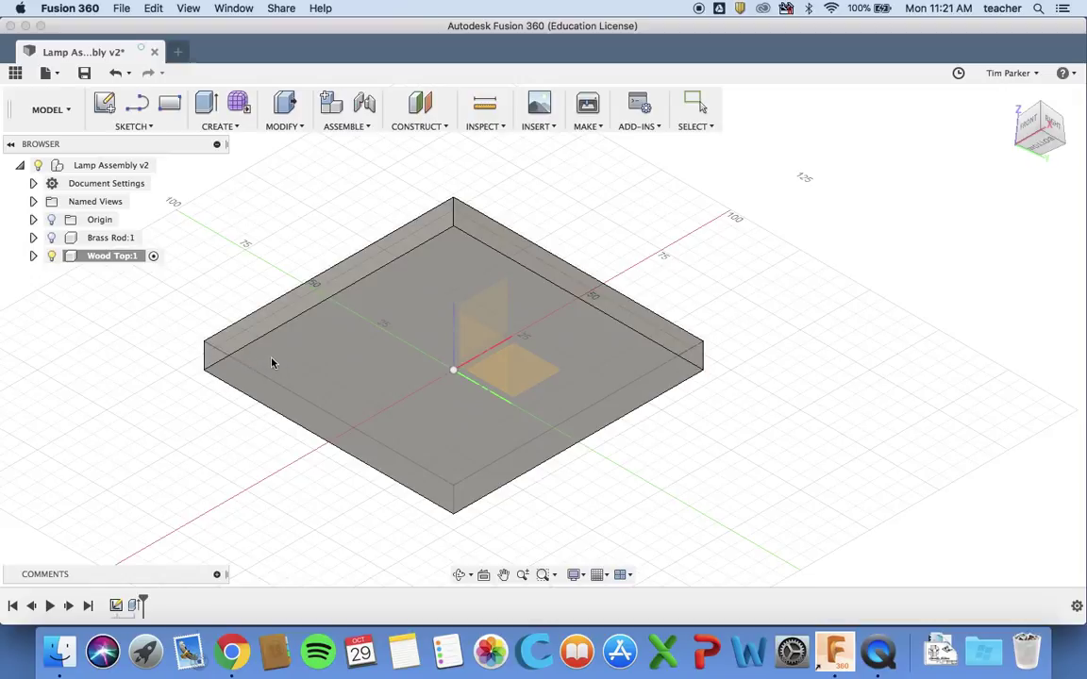
{"action": "left_click", "coordinate": [359, 347]}
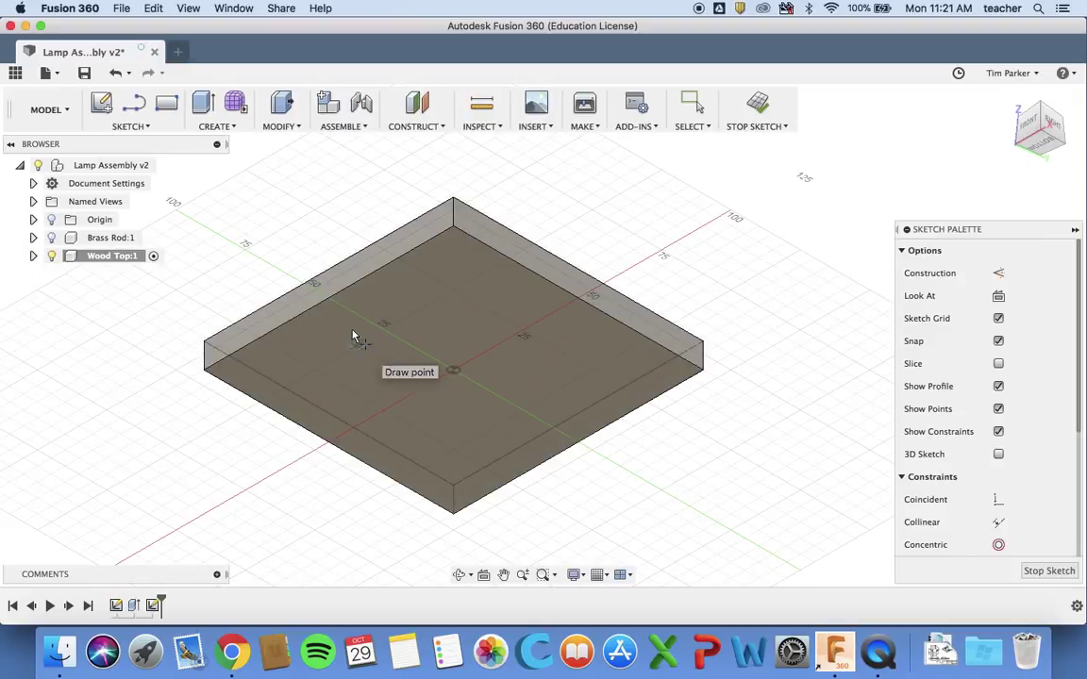
{"action": "left_click", "coordinate": [397, 307]}
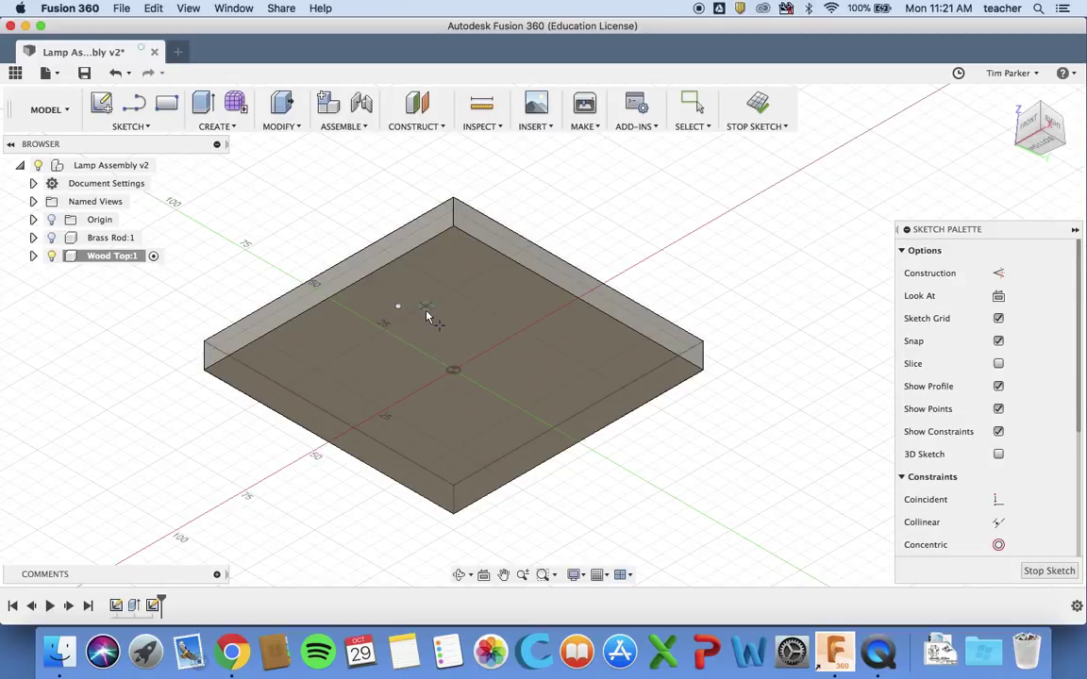
{"action": "left_click", "coordinate": [135, 124]}
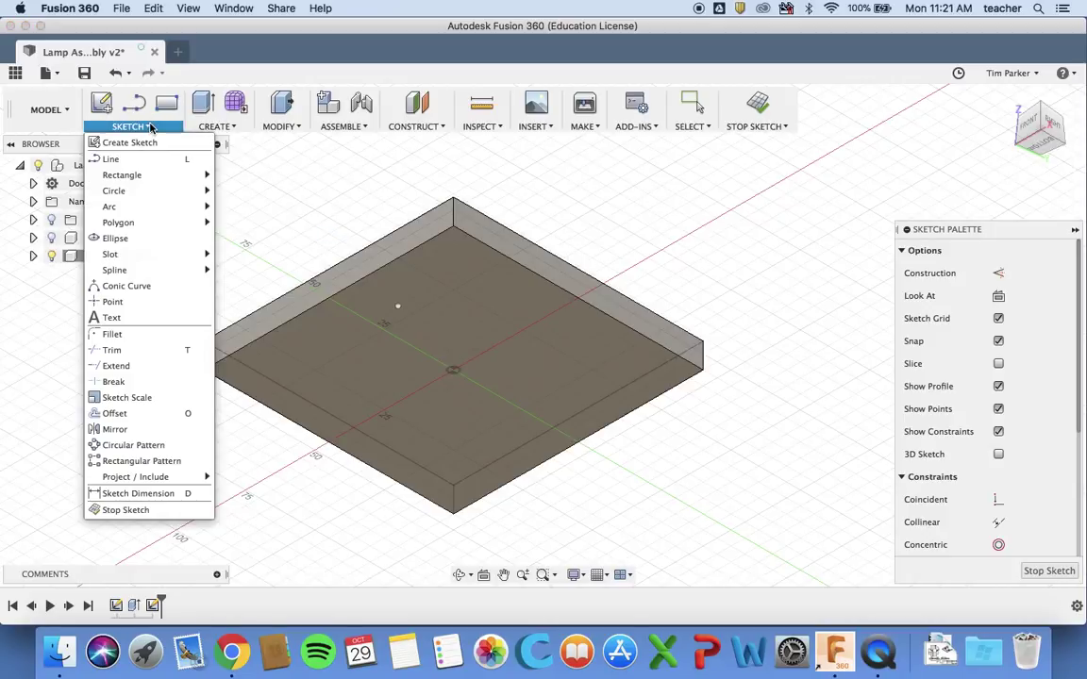
- Dimension the hole point 45 mm from one slab edge
{"action": "left_click", "coordinate": [159, 494]}
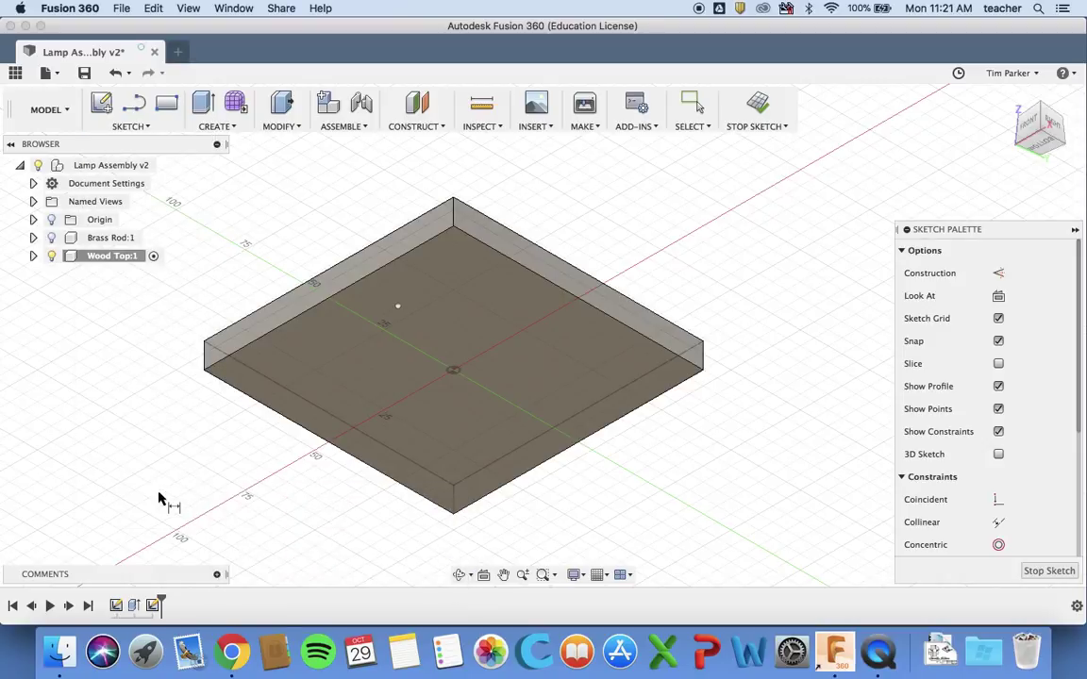
{"action": "left_click", "coordinate": [399, 307]}
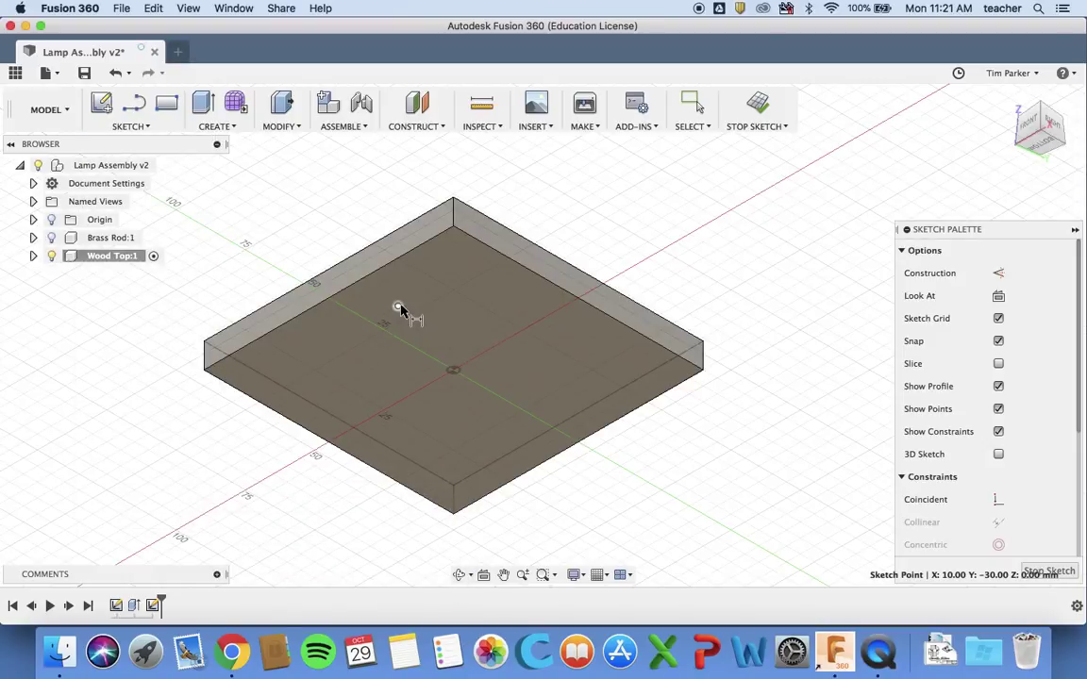
{"action": "left_click", "coordinate": [477, 246]}
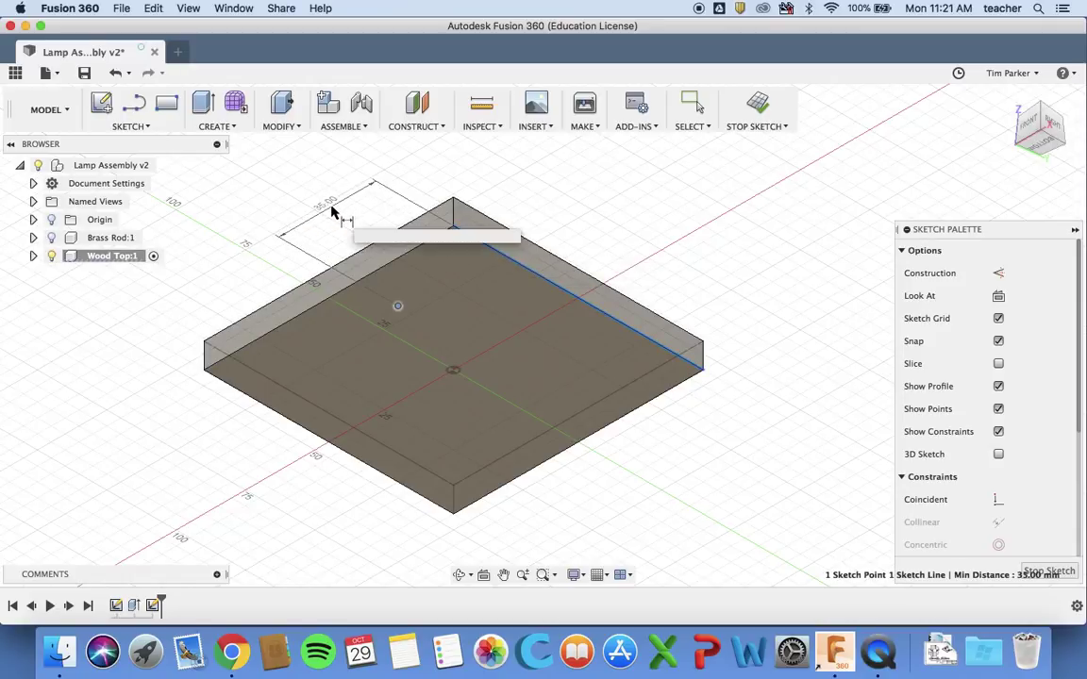
{"action": "left_click", "coordinate": [331, 208]}
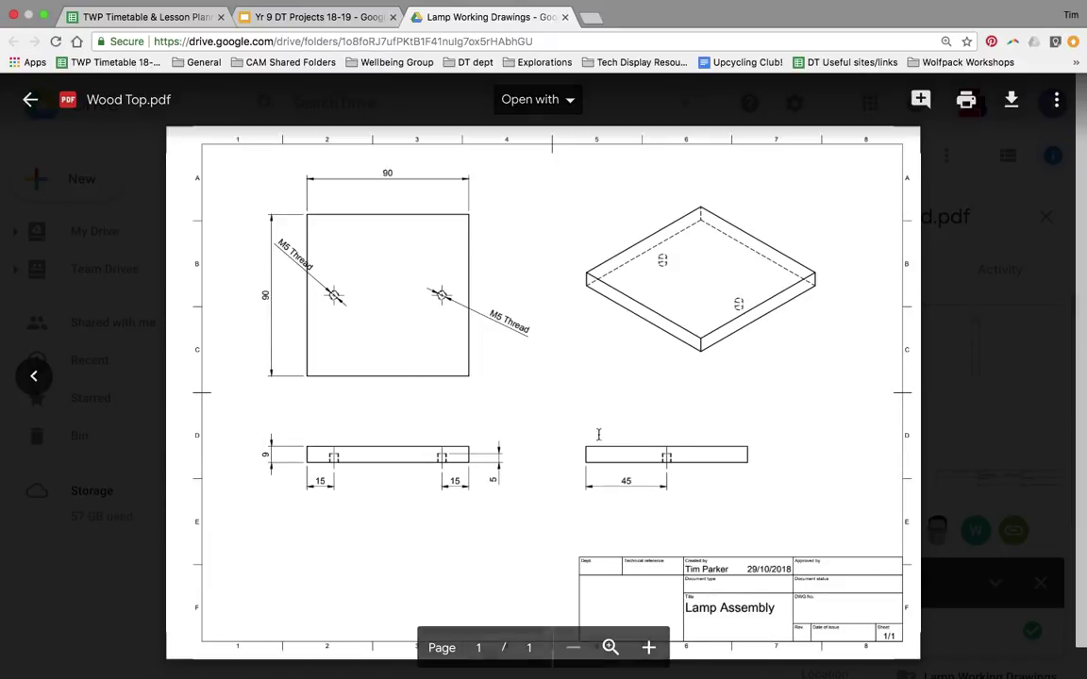
{"action": "key", "text": "ctrl+Left"}
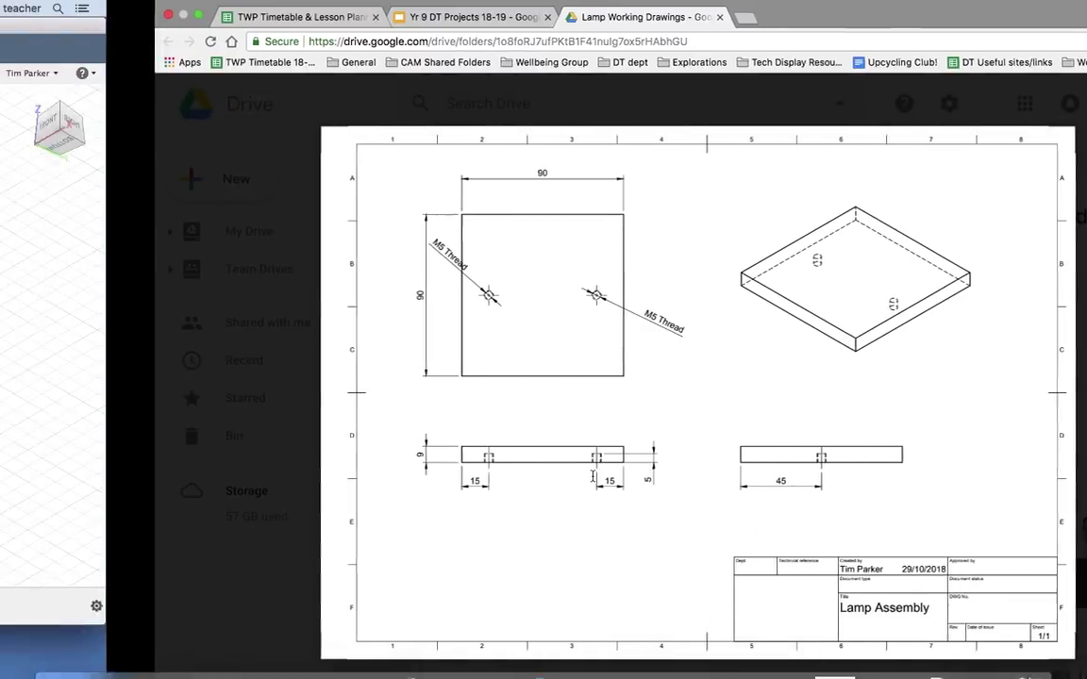
{"action": "type", "text": "45"}
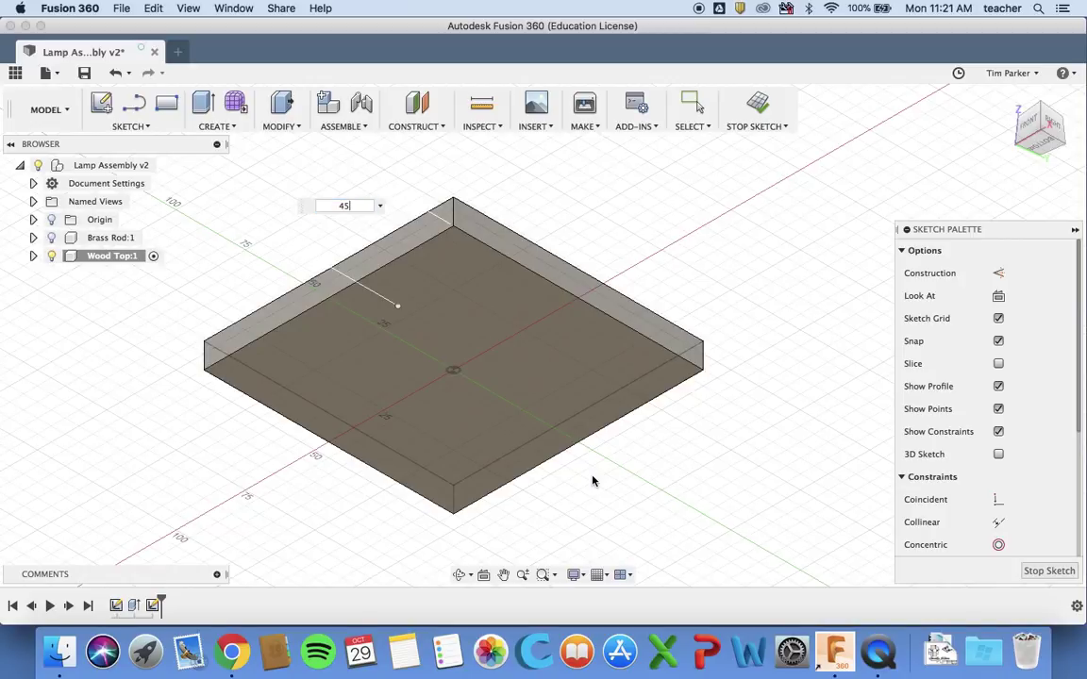
{"action": "key", "text": "Return"}
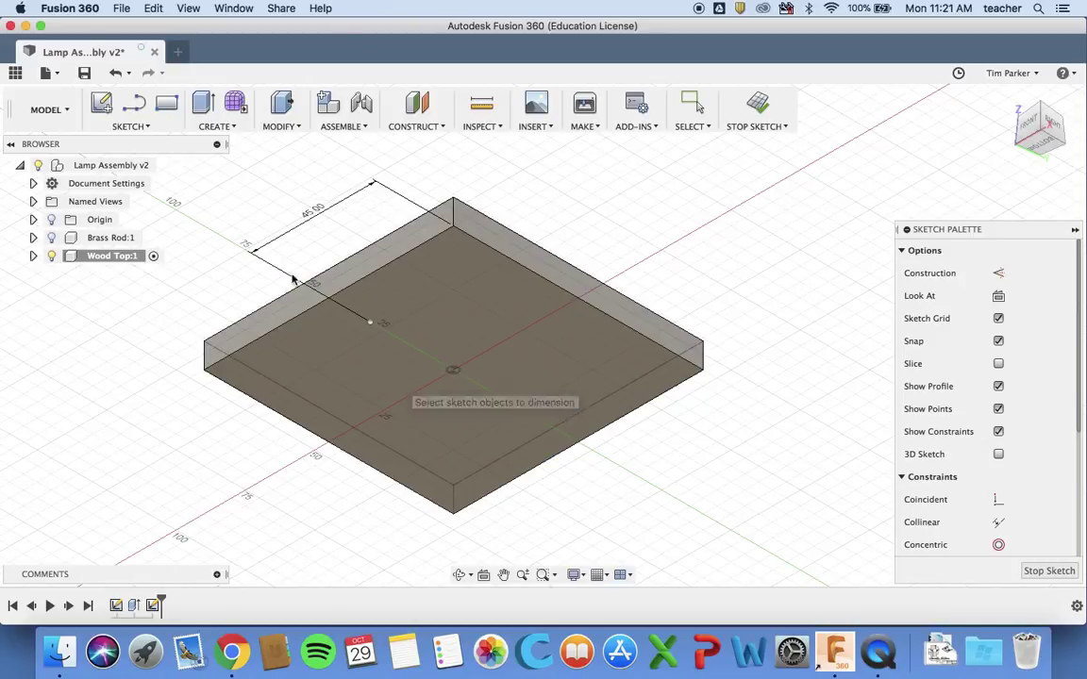
- Dimension the hole point 15 mm from the adjacent slab edge
{"action": "left_click", "coordinate": [154, 130]}
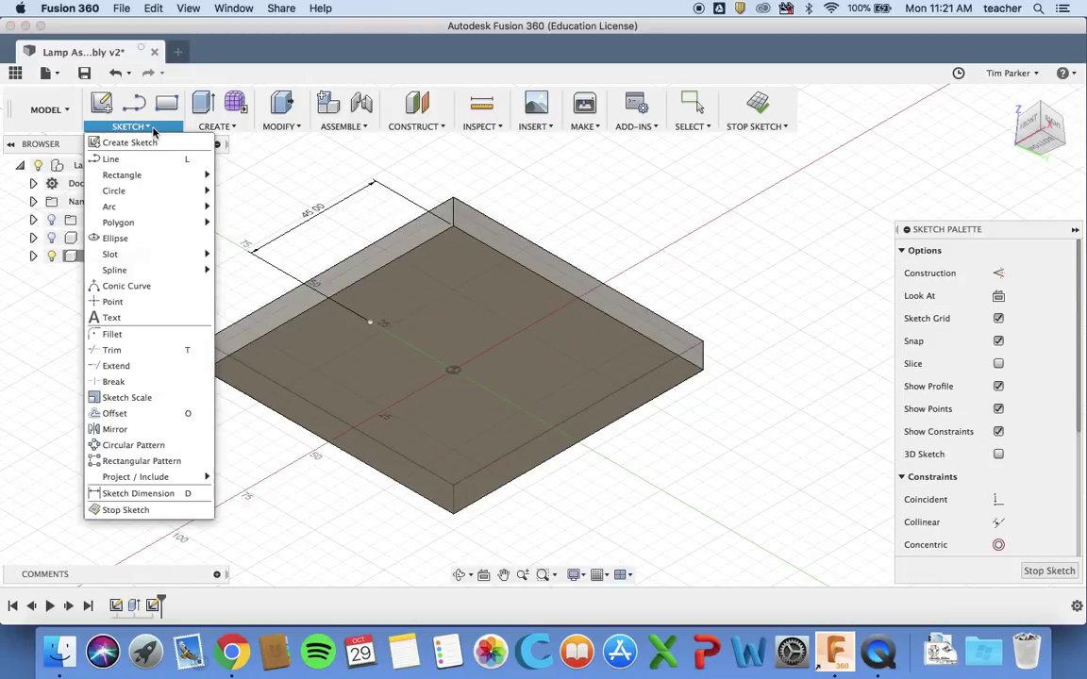
{"action": "left_click", "coordinate": [132, 491]}
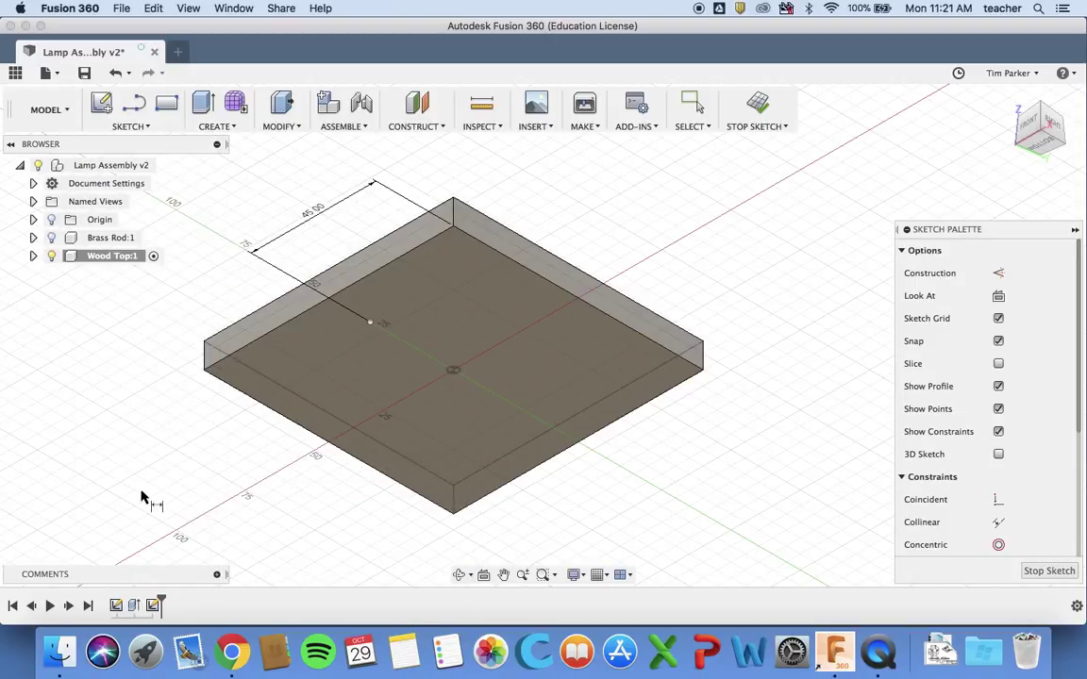
{"action": "left_click", "coordinate": [369, 323]}
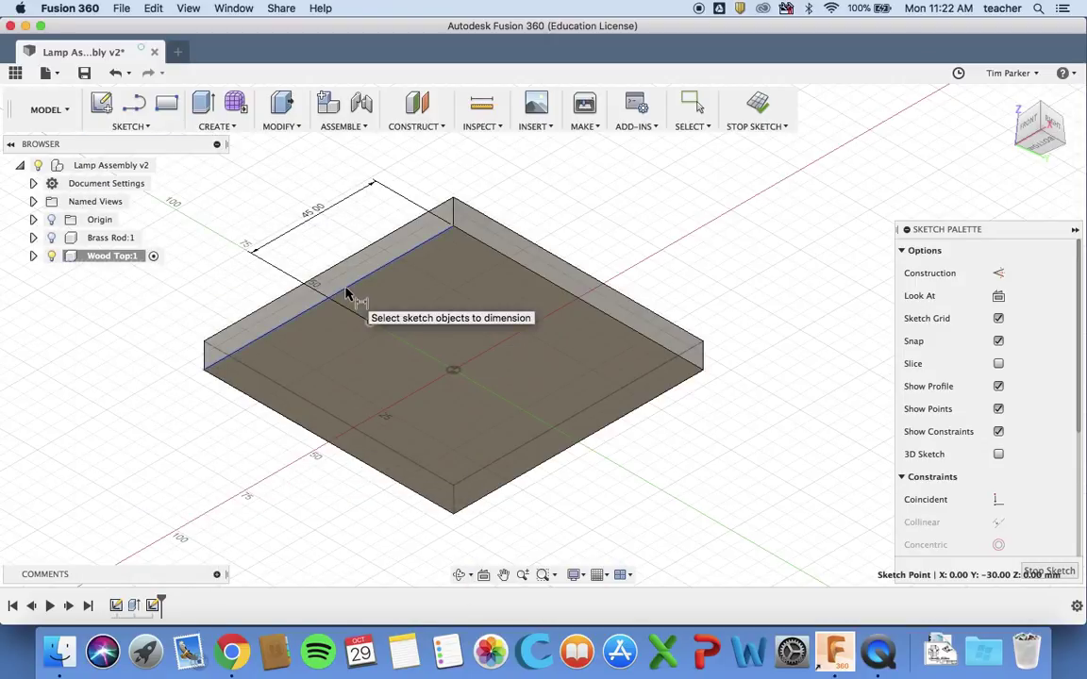
{"action": "left_click", "coordinate": [349, 296]}
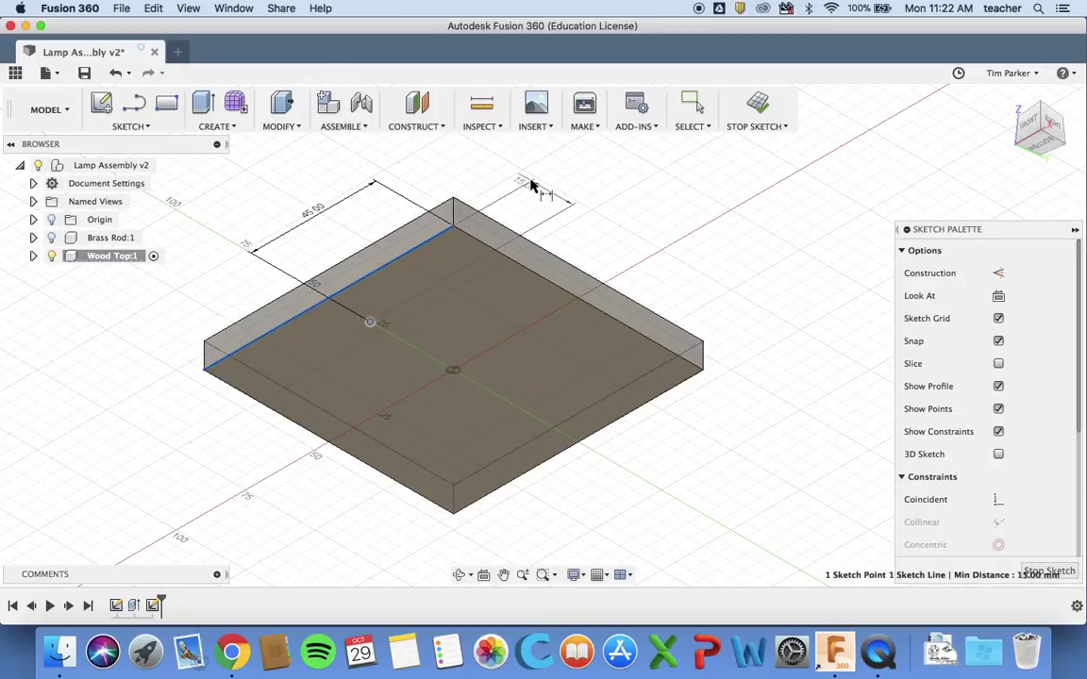
{"action": "left_click", "coordinate": [545, 196]}
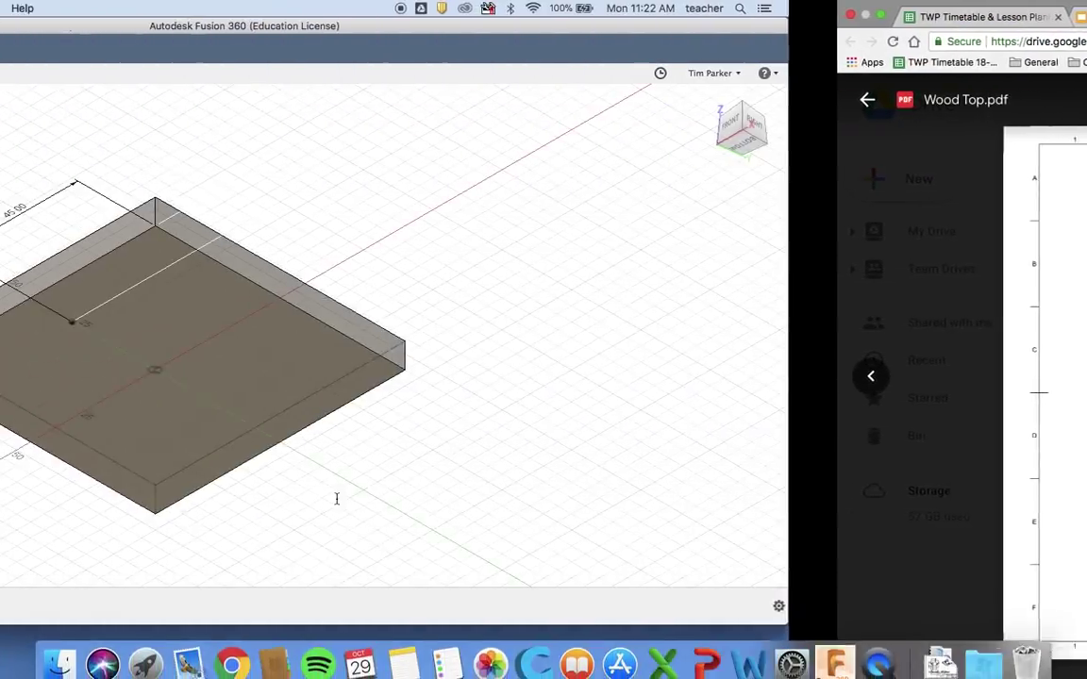
{"action": "key", "text": "Return"}
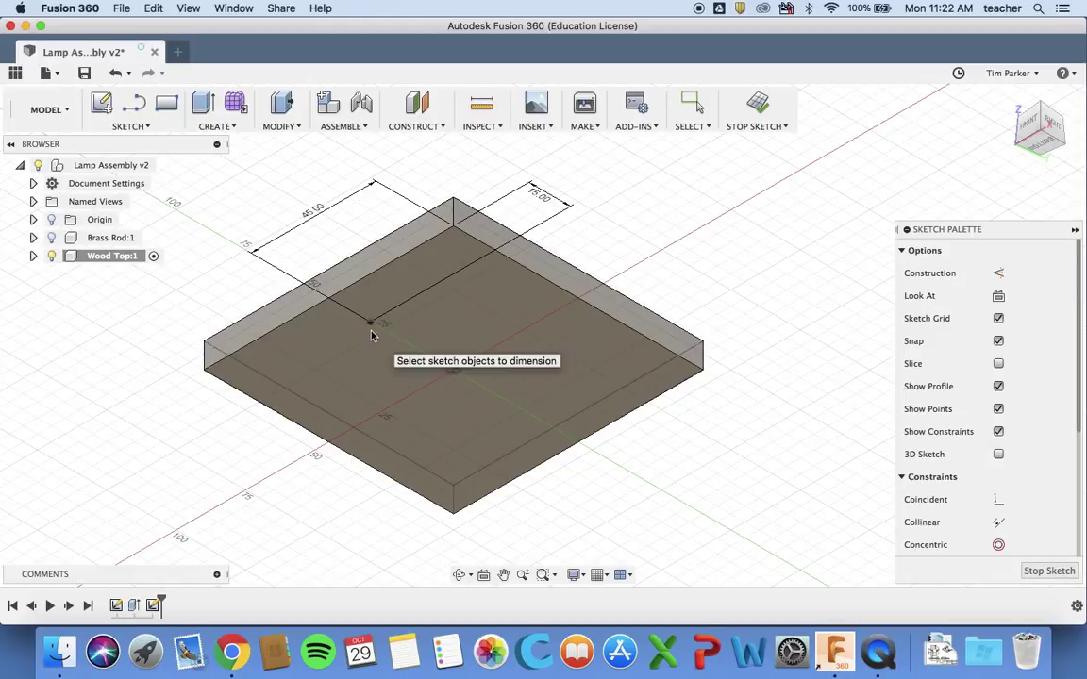
- Place a second hole point and dimension it 45 mm from the board edge
{"action": "left_click", "coordinate": [138, 127]}
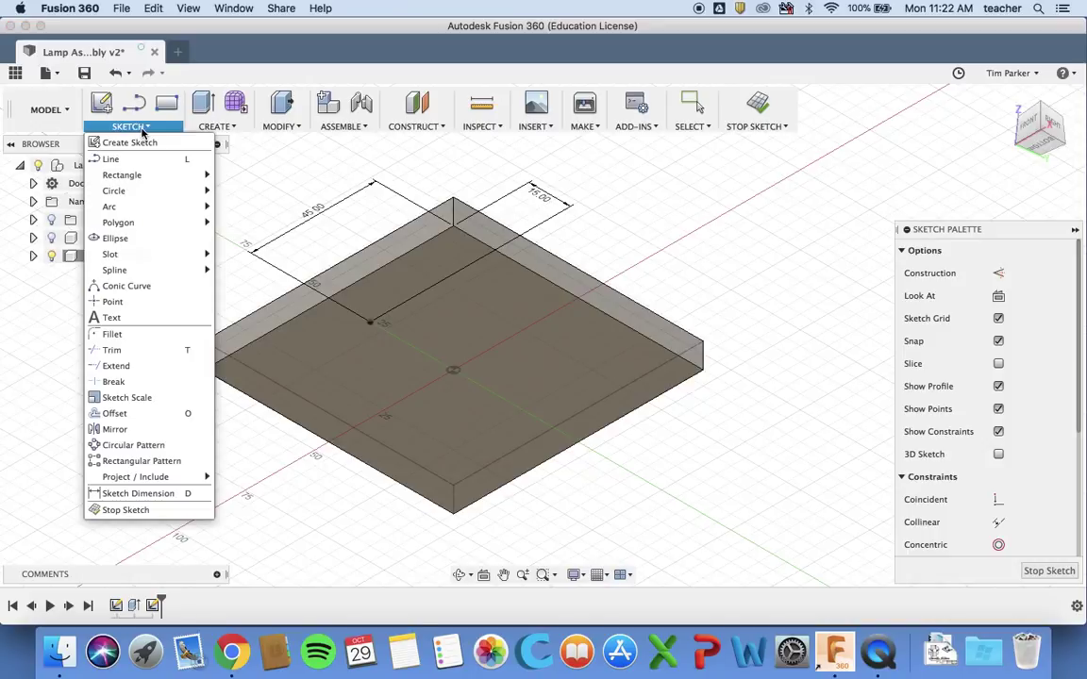
{"action": "left_click", "coordinate": [112, 300]}
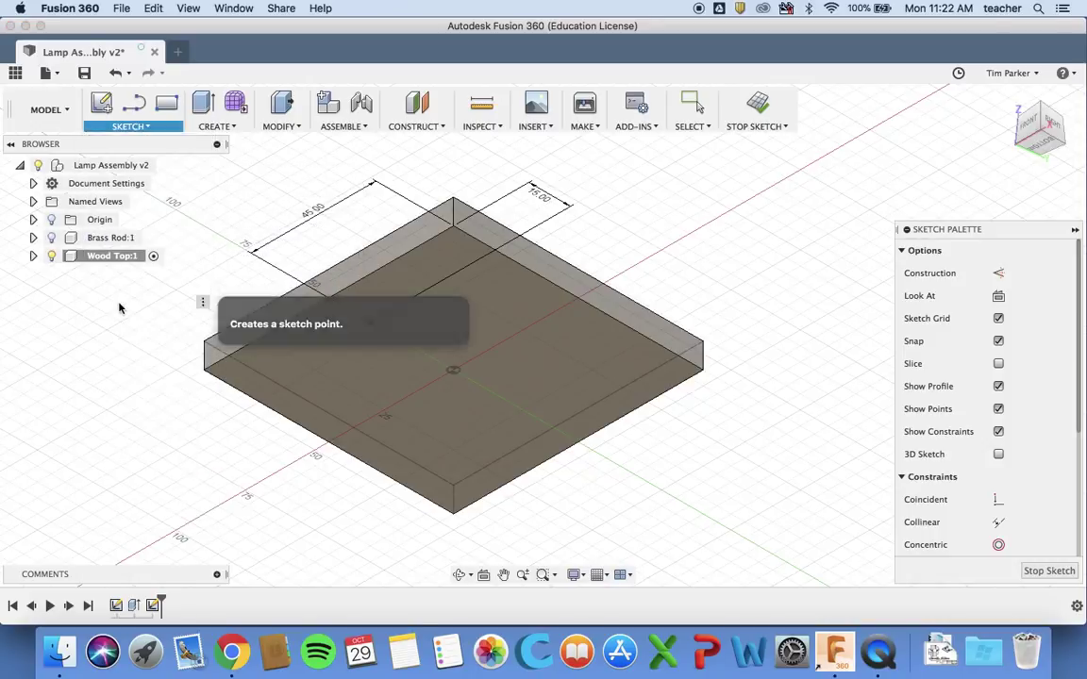
{"action": "left_click", "coordinate": [509, 433]}
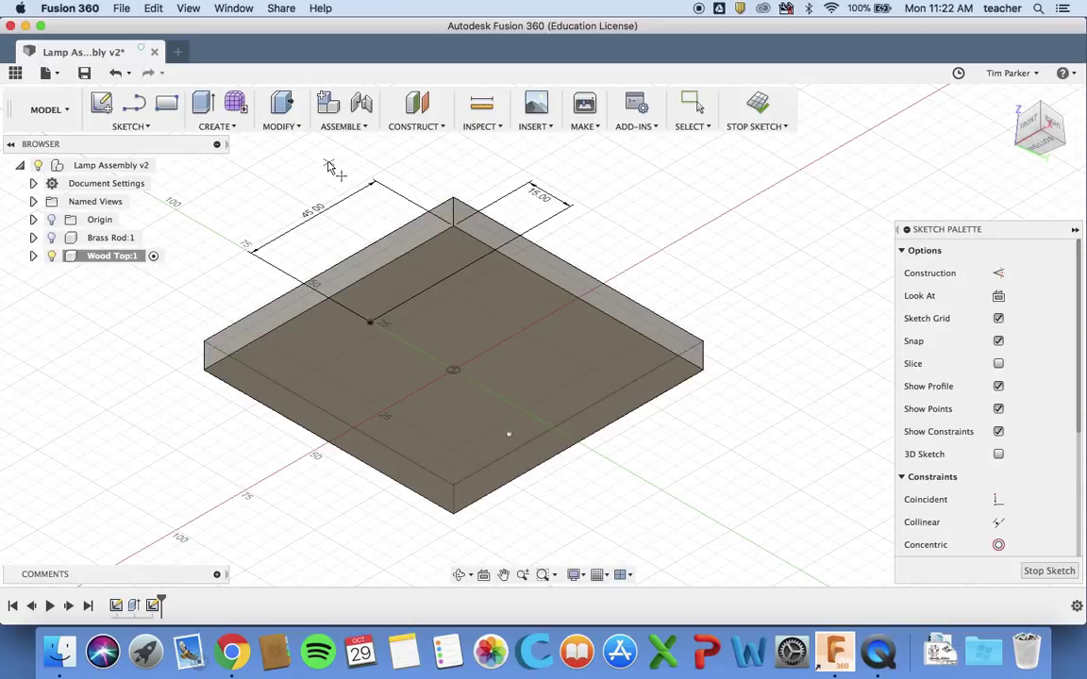
{"action": "left_click", "coordinate": [147, 126]}
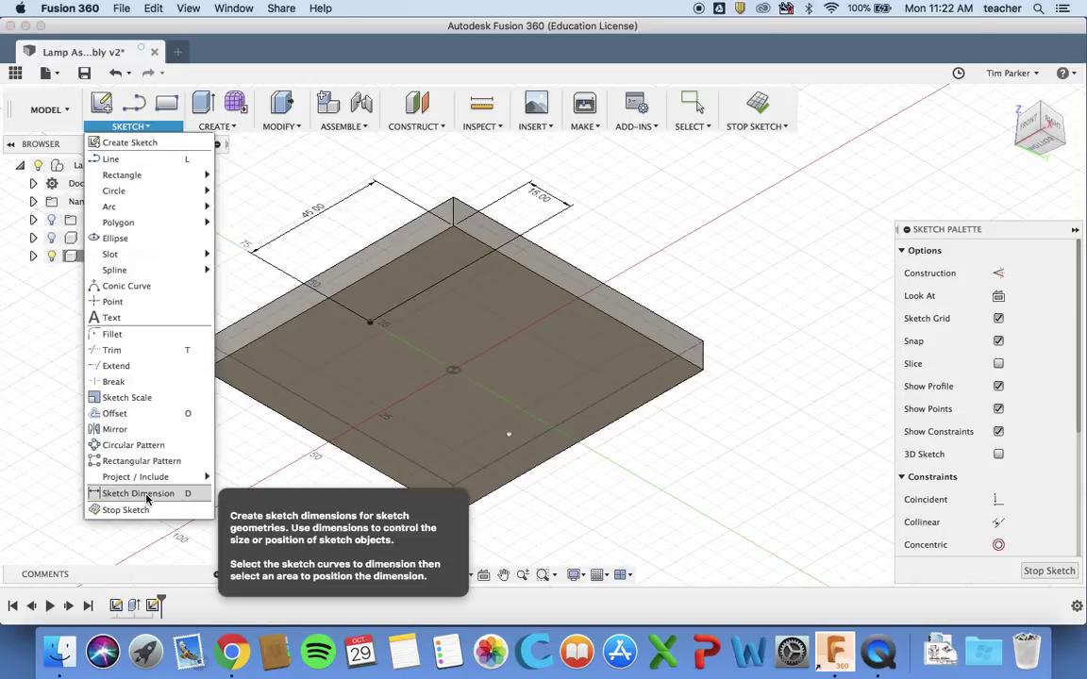
{"action": "left_click", "coordinate": [139, 493]}
{"action": "left_click", "coordinate": [509, 435]}
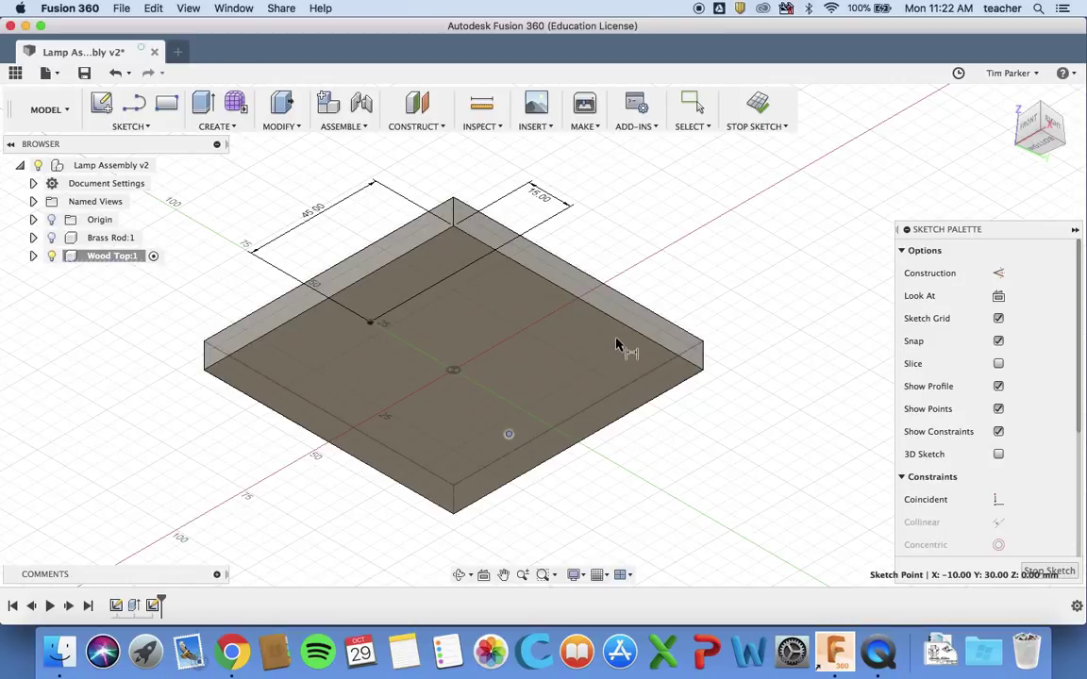
{"action": "left_click", "coordinate": [632, 335]}
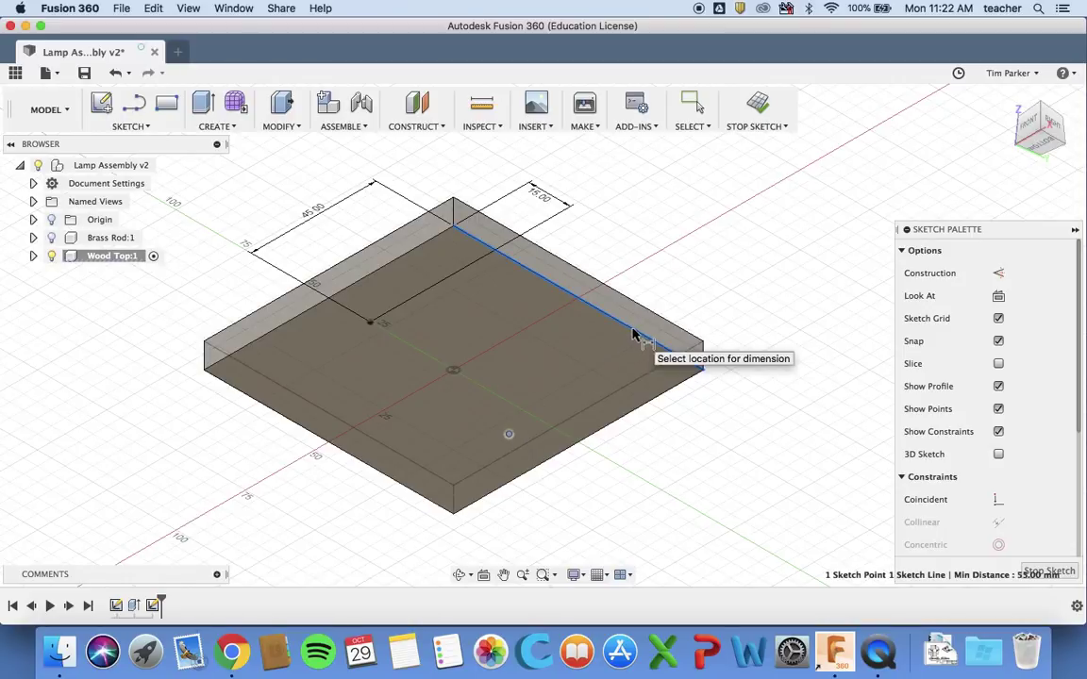
{"action": "left_click", "coordinate": [699, 473]}
{"action": "type", "text": "45"}
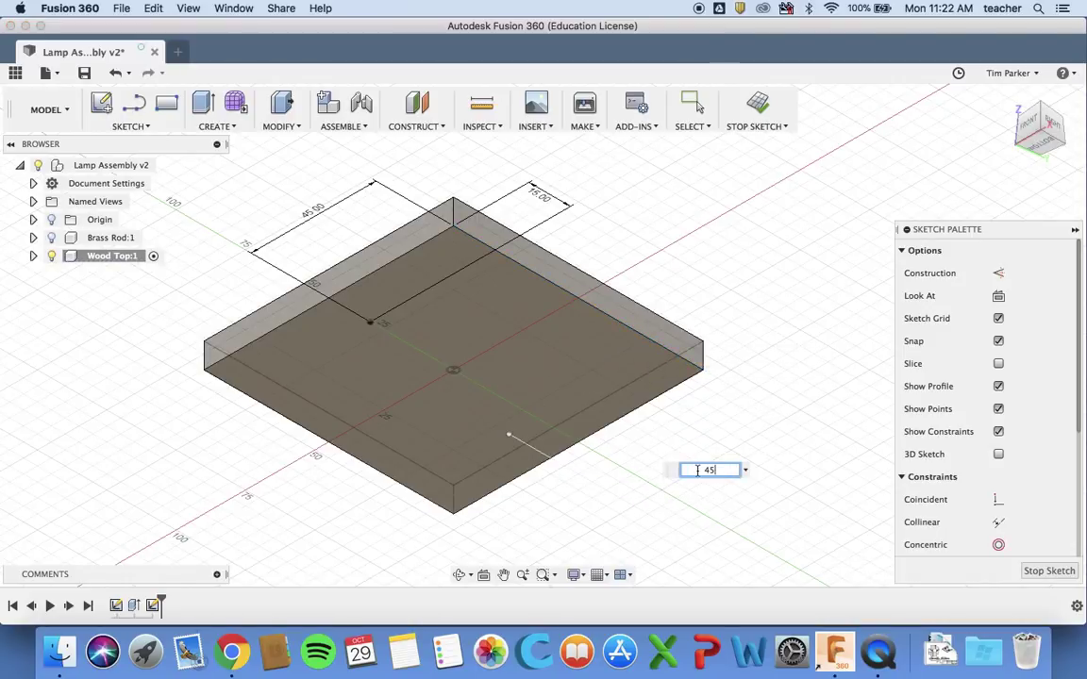
{"action": "key", "text": "Return"}
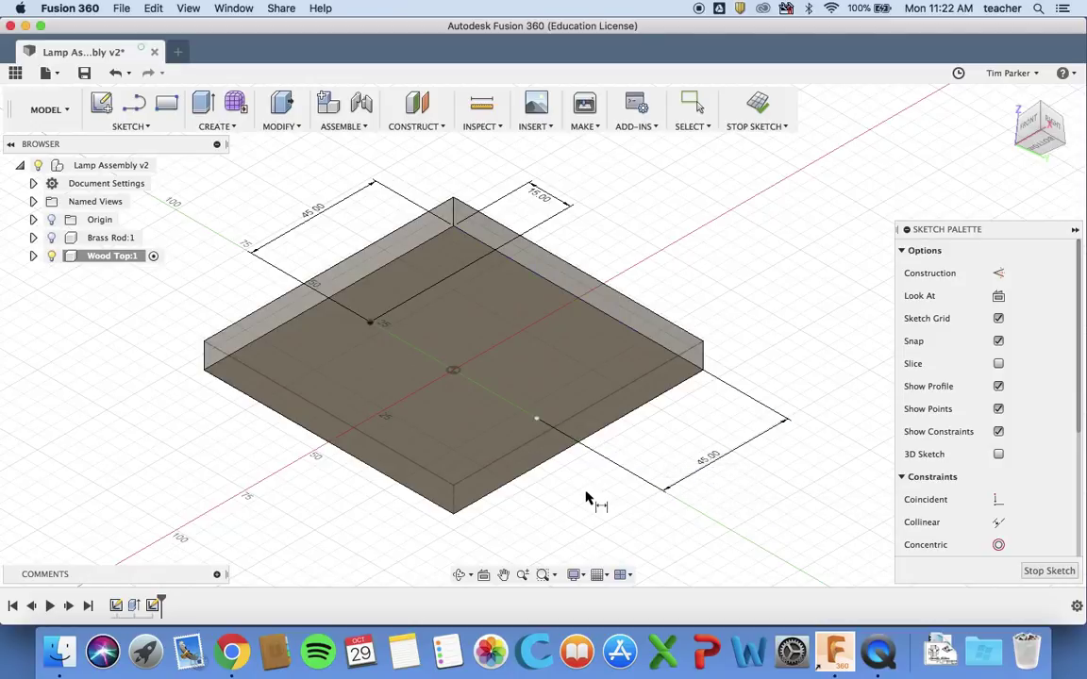
- Dimension the second hole point 15 mm from the front edge
{"action": "left_click", "coordinate": [535, 420]}
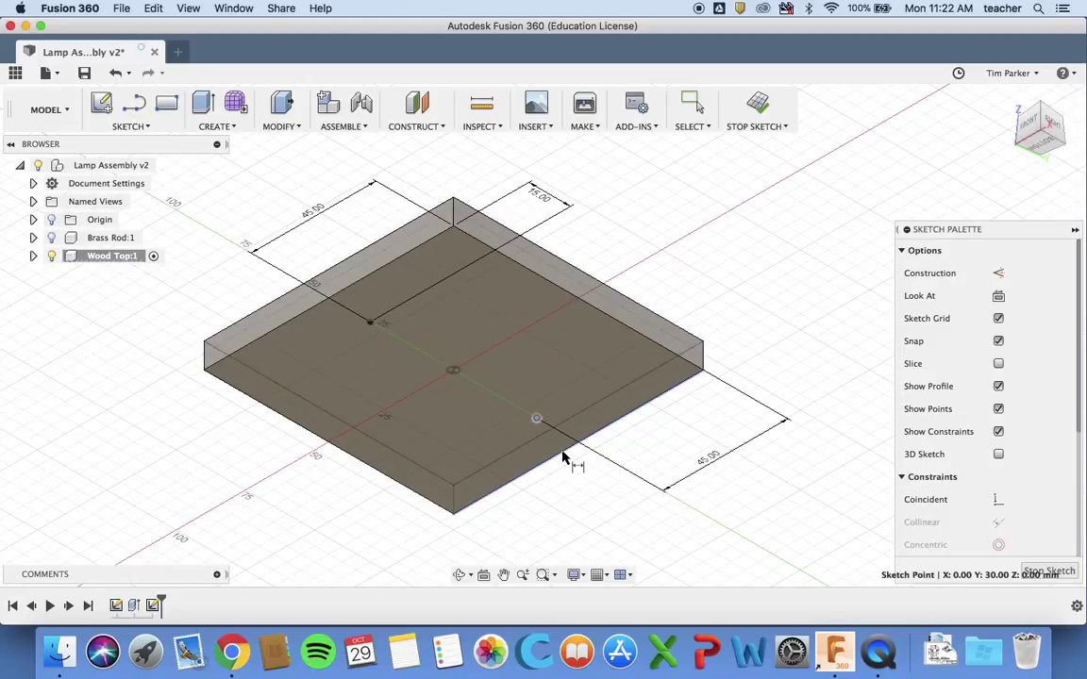
{"action": "left_click", "coordinate": [562, 455]}
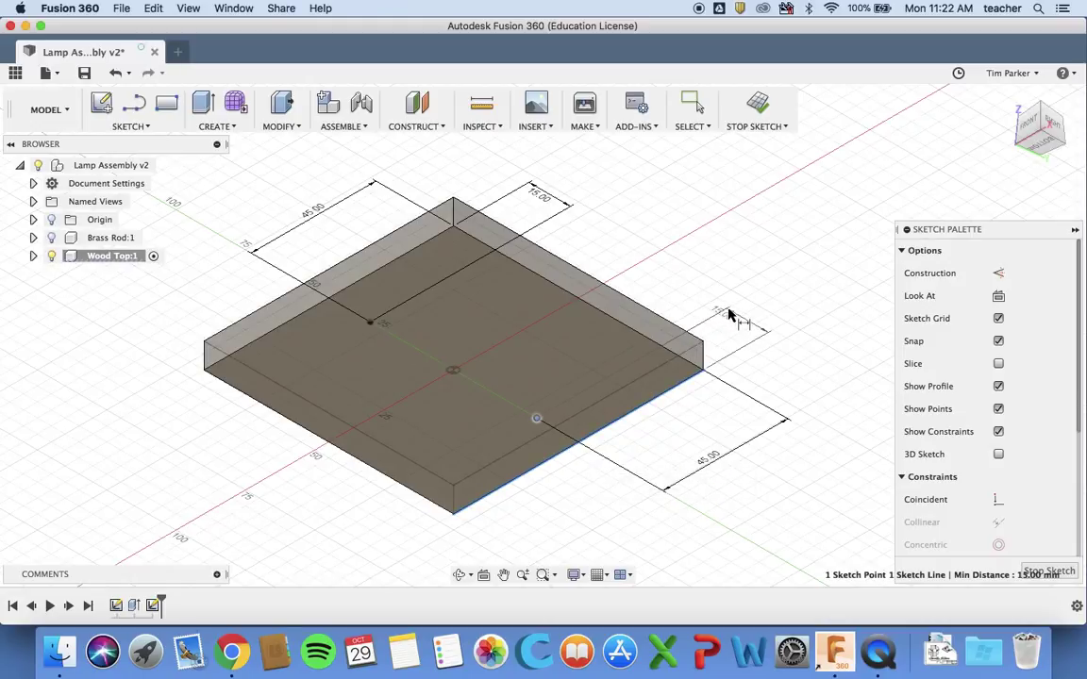
{"action": "left_click", "coordinate": [731, 310]}
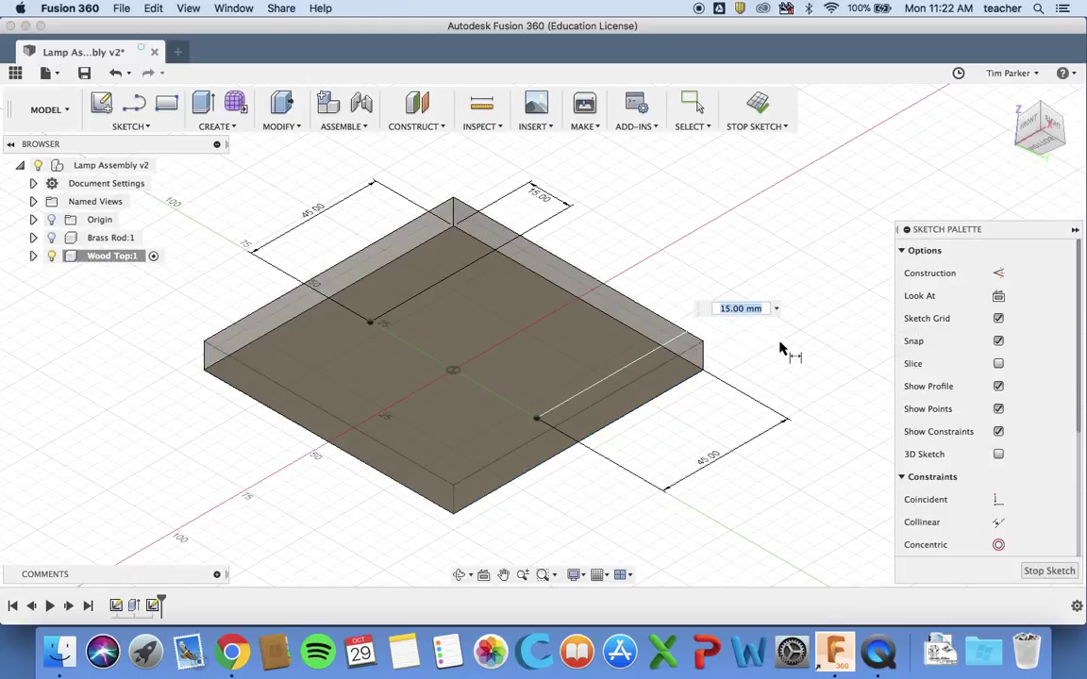
{"action": "key", "text": "Return"}
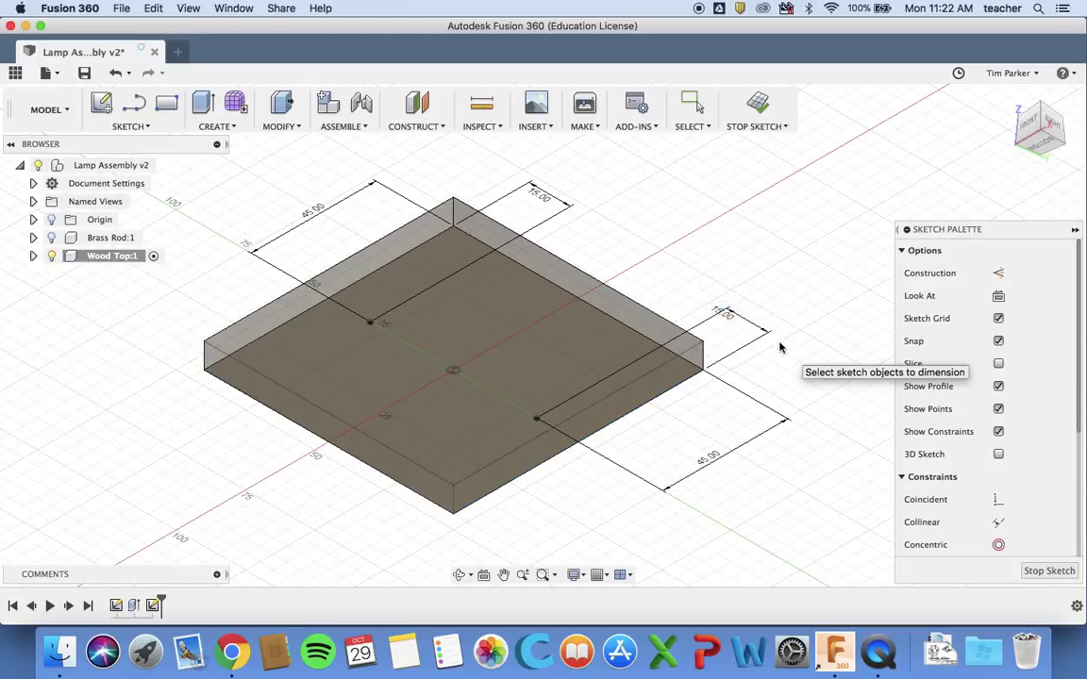
- Stop the sketch and place a Hole feature on both sketch points, previewing default 30 mm holes
{"action": "left_click", "coordinate": [758, 107]}
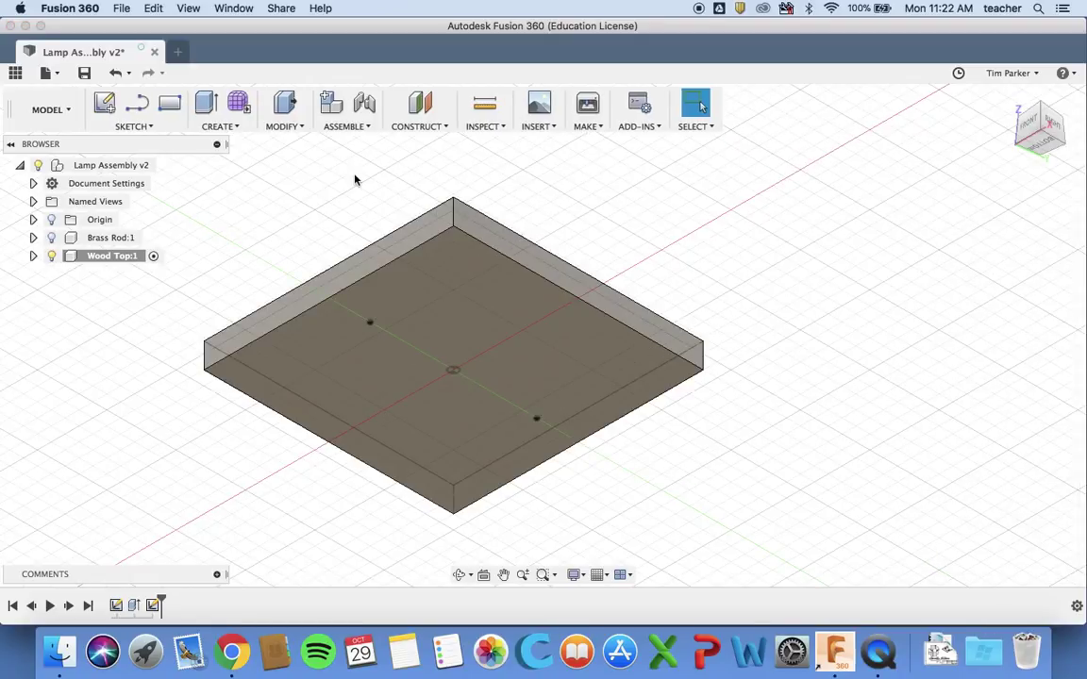
{"action": "left_click", "coordinate": [232, 128]}
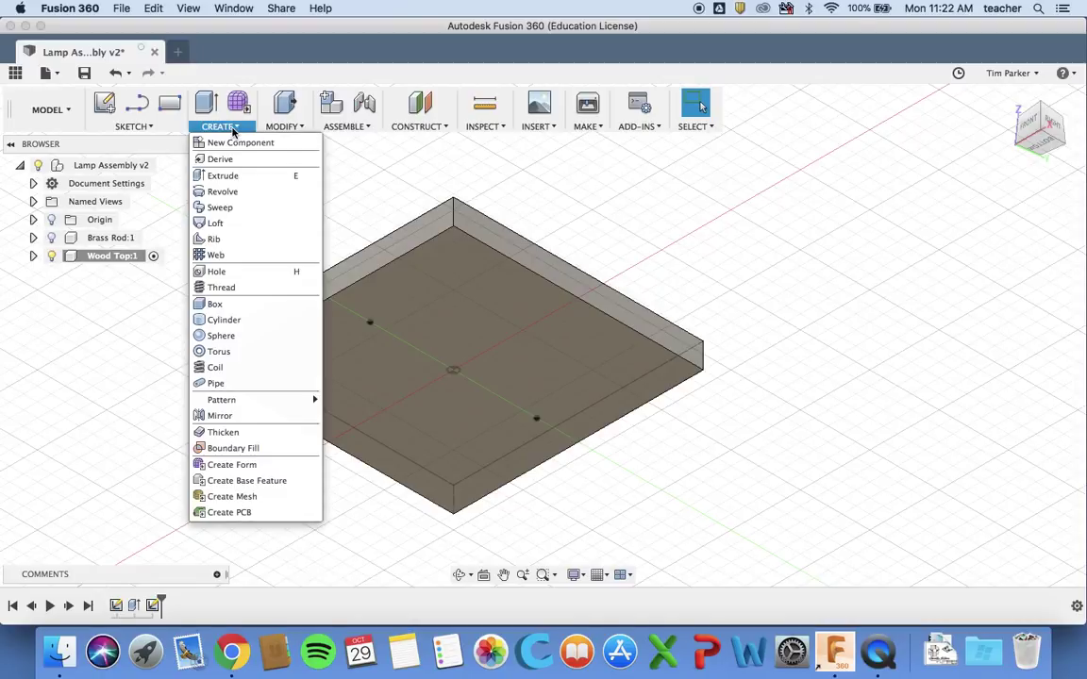
{"action": "left_click", "coordinate": [217, 273]}
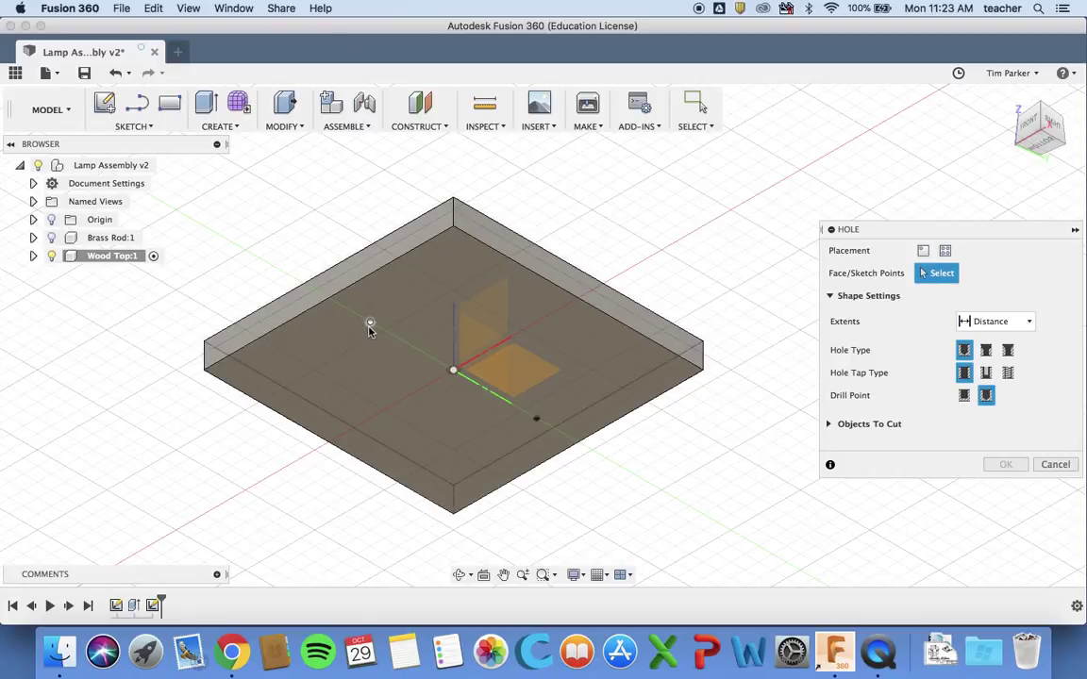
{"action": "left_click", "coordinate": [370, 322]}
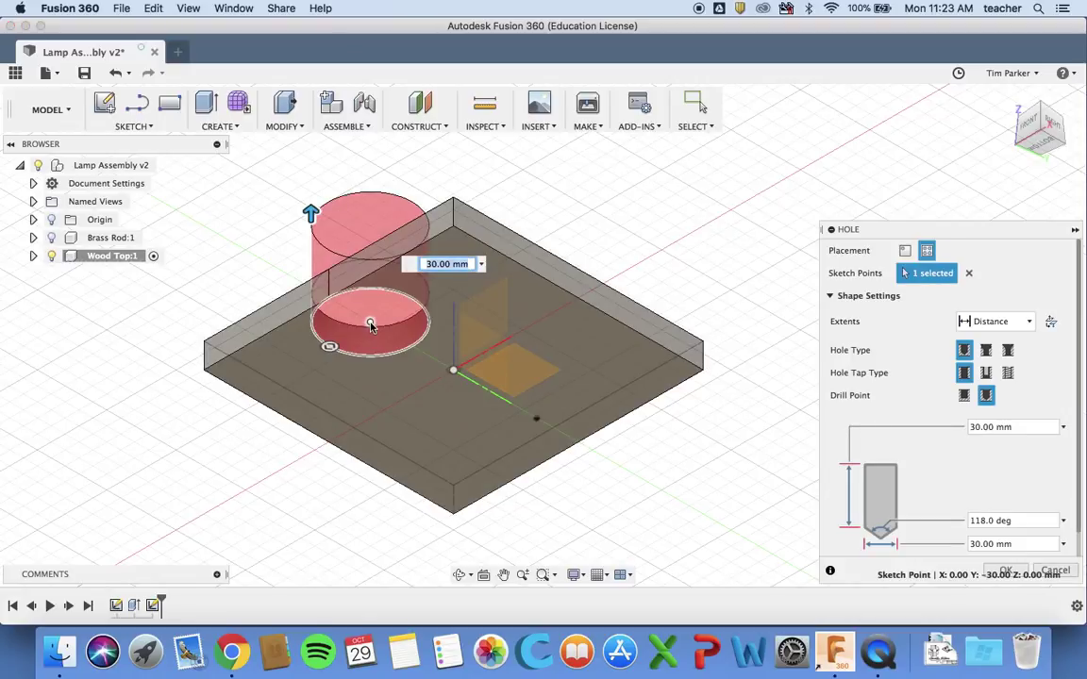
{"action": "left_click", "coordinate": [537, 420]}
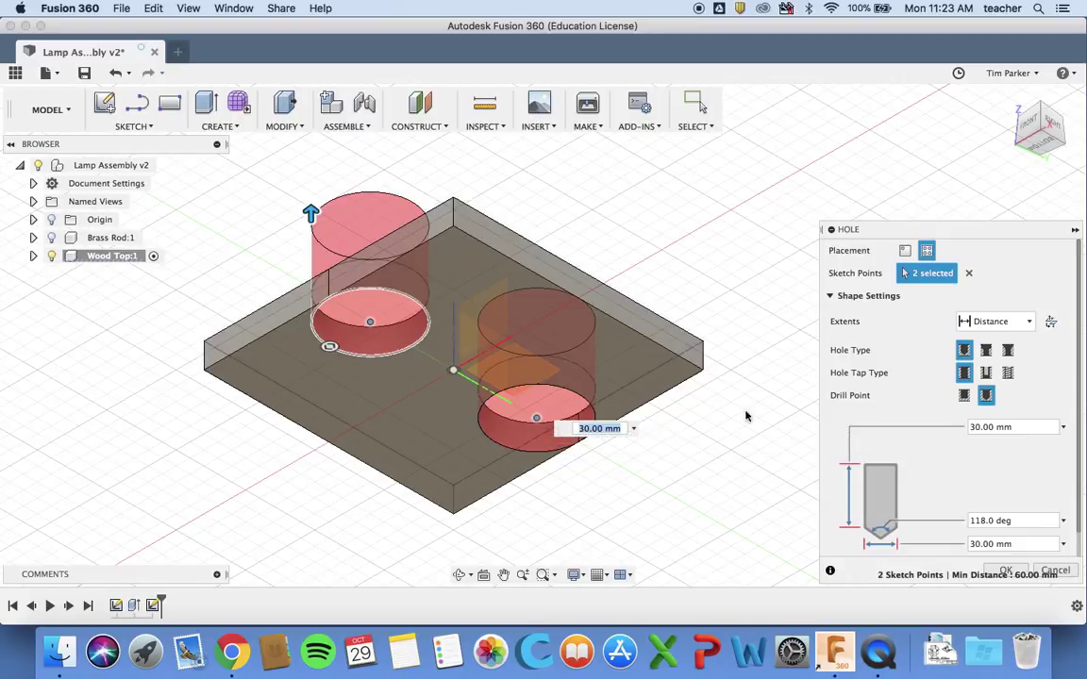
{"action": "scroll", "coordinate": [948, 449], "scroll_direction": "down", "scroll_amount": 1}
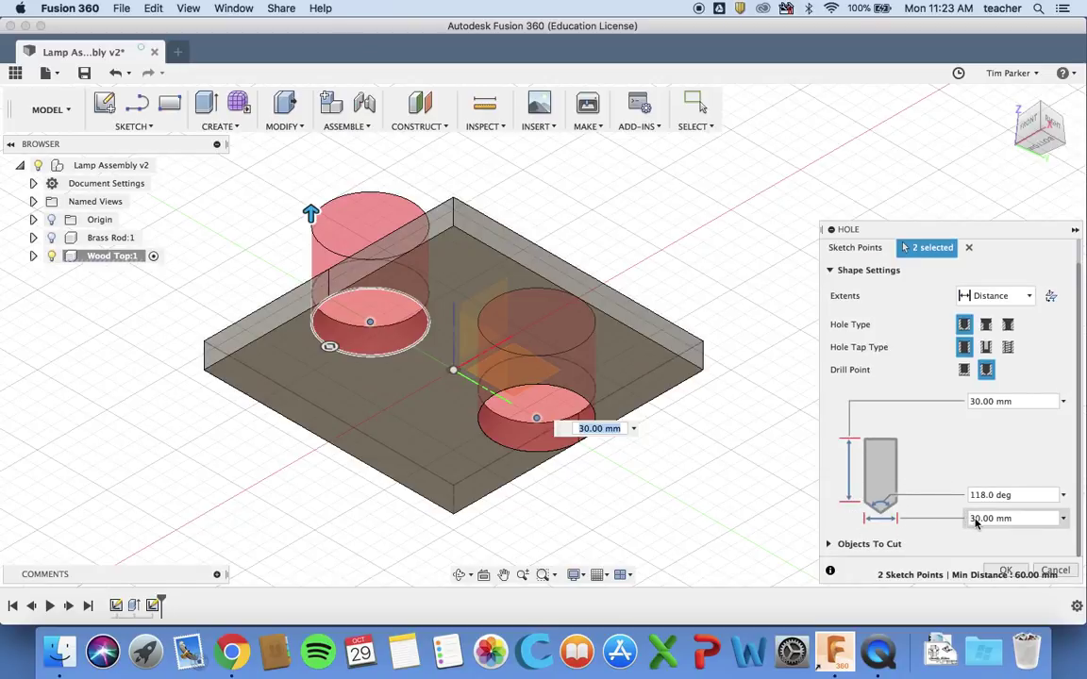
- Set both holes to 5 mm diameter and 5 mm depth
{"action": "key", "text": "ctrl+Right"}
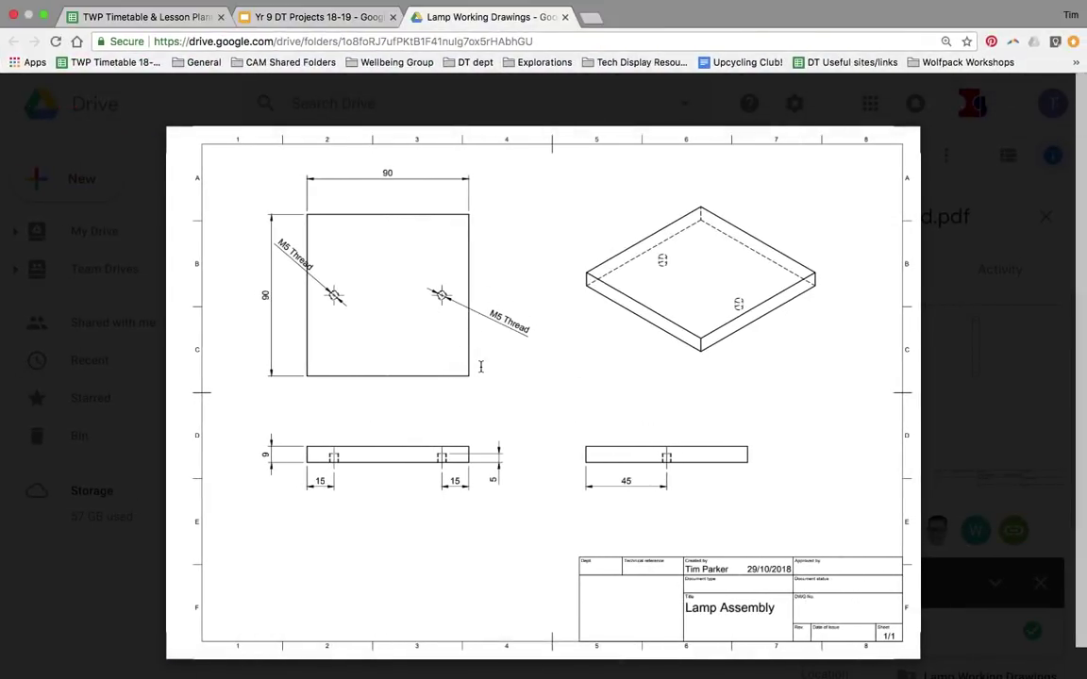
{"action": "key", "text": "ctrl+Left"}
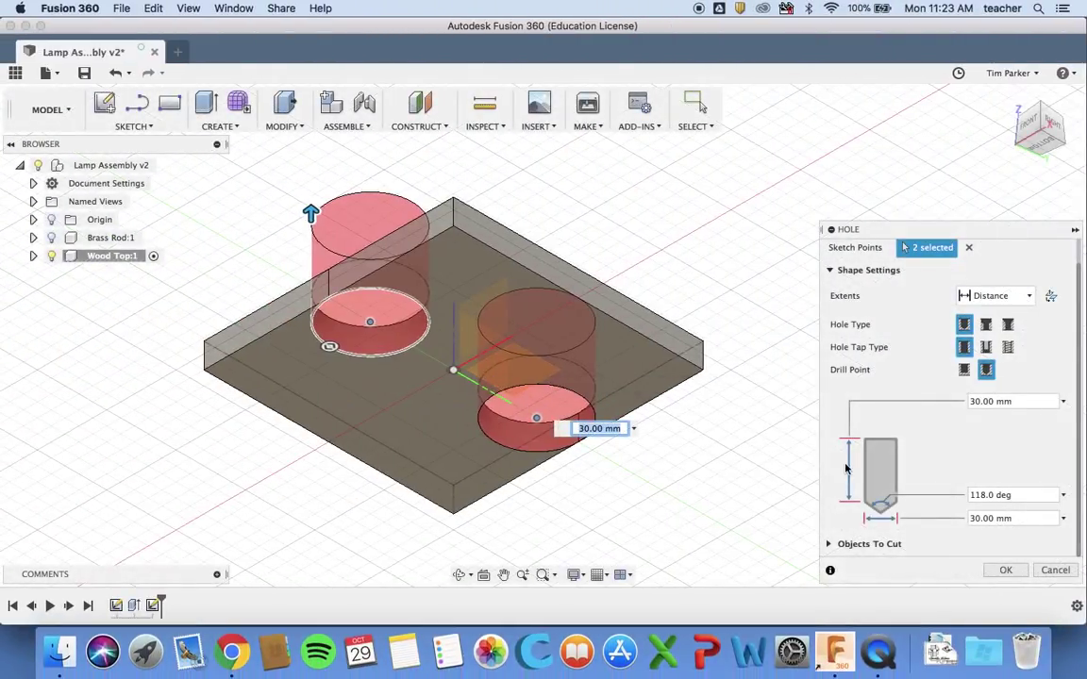
{"action": "double_click", "coordinate": [977, 518]}
{"action": "type", "text": "5"}
{"action": "key", "text": "Return"}
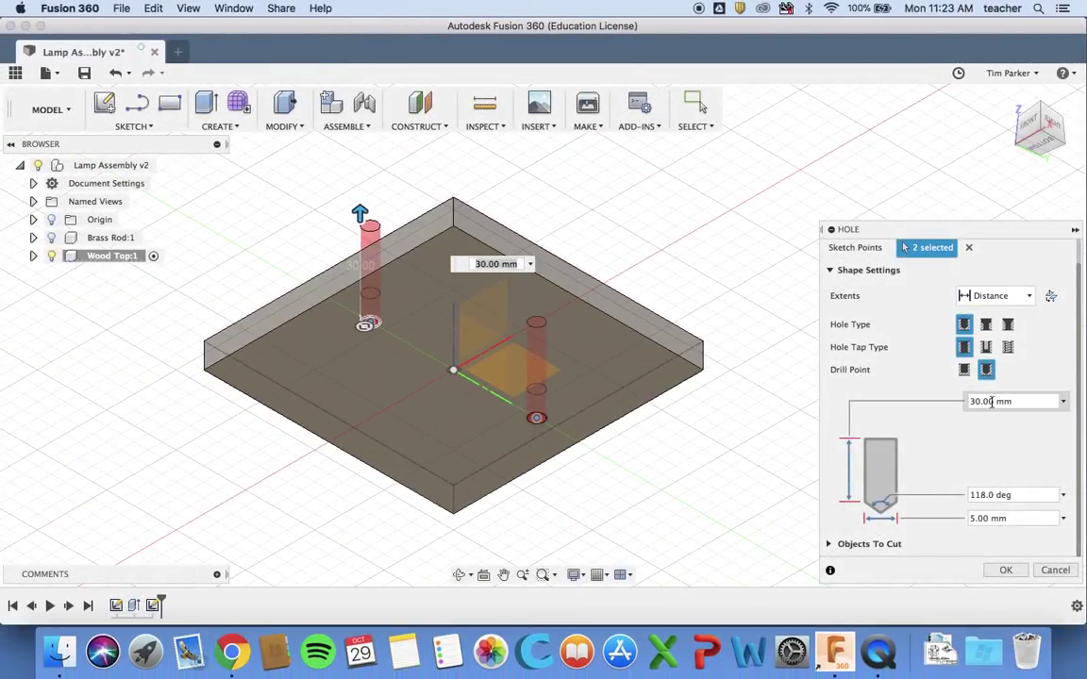
{"action": "left_click", "coordinate": [993, 402]}
{"action": "type", "text": "5"}
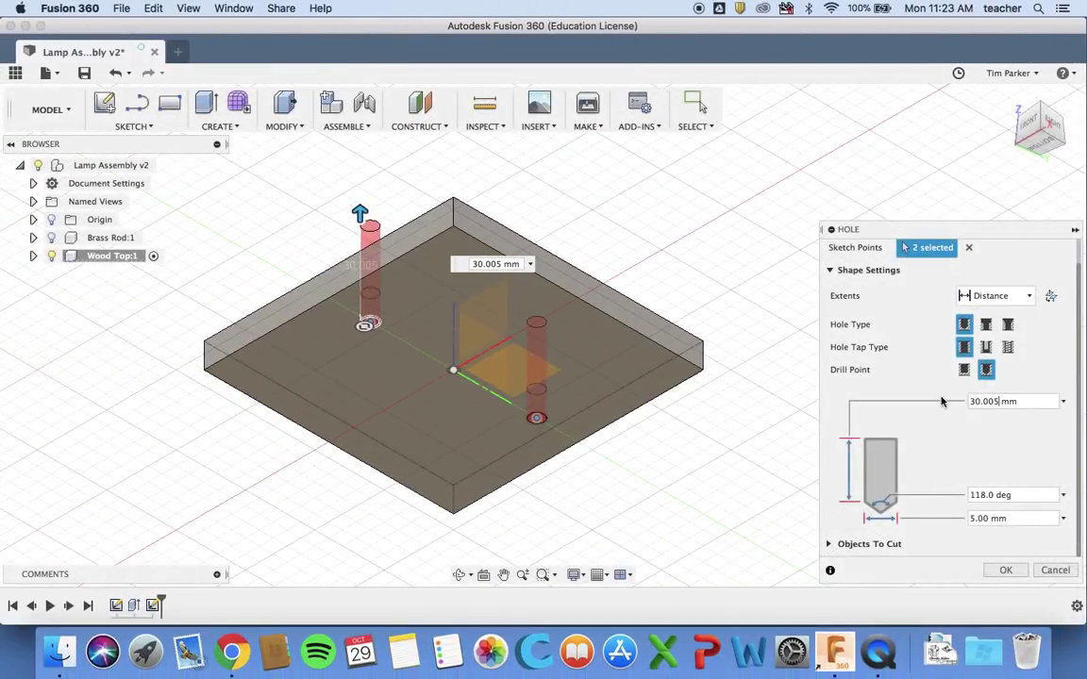
{"action": "key", "text": "BackSpace"}
{"action": "key", "text": "BackSpace"}
{"action": "key", "text": "BackSpace"}
{"action": "key", "text": "BackSpace"}
{"action": "key", "text": "BackSpace"}
{"action": "key", "text": "BackSpace"}
{"action": "type", "text": "5"}
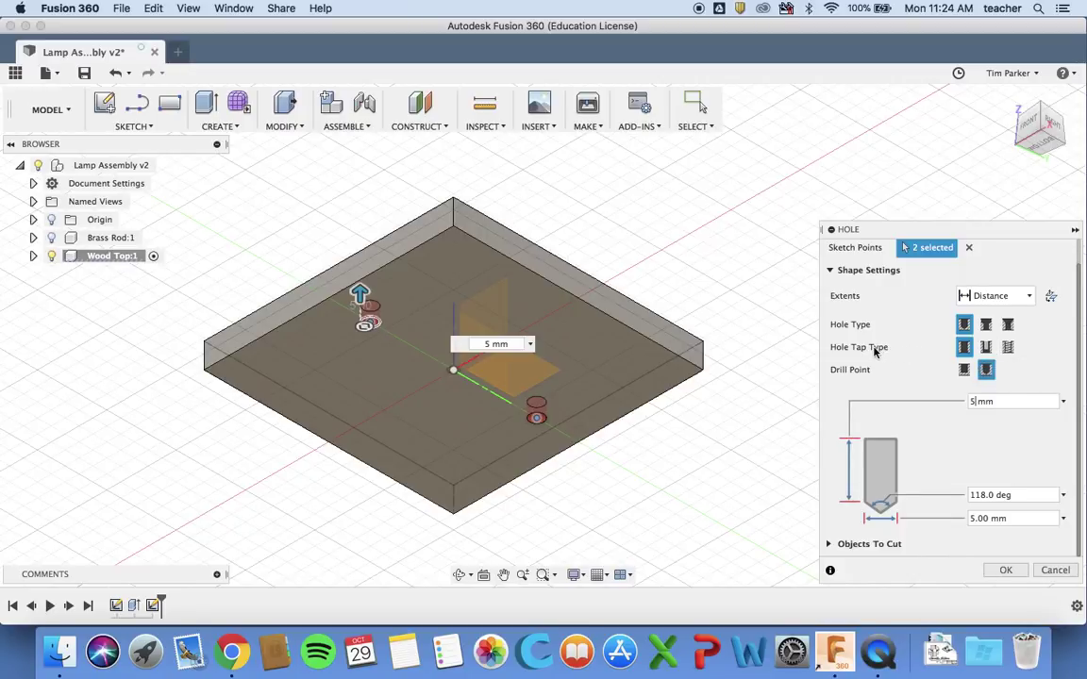
- Make the holes M5x0.8 tapped threads and cut them into the Wood Top
{"action": "left_click", "coordinate": [1011, 348]}
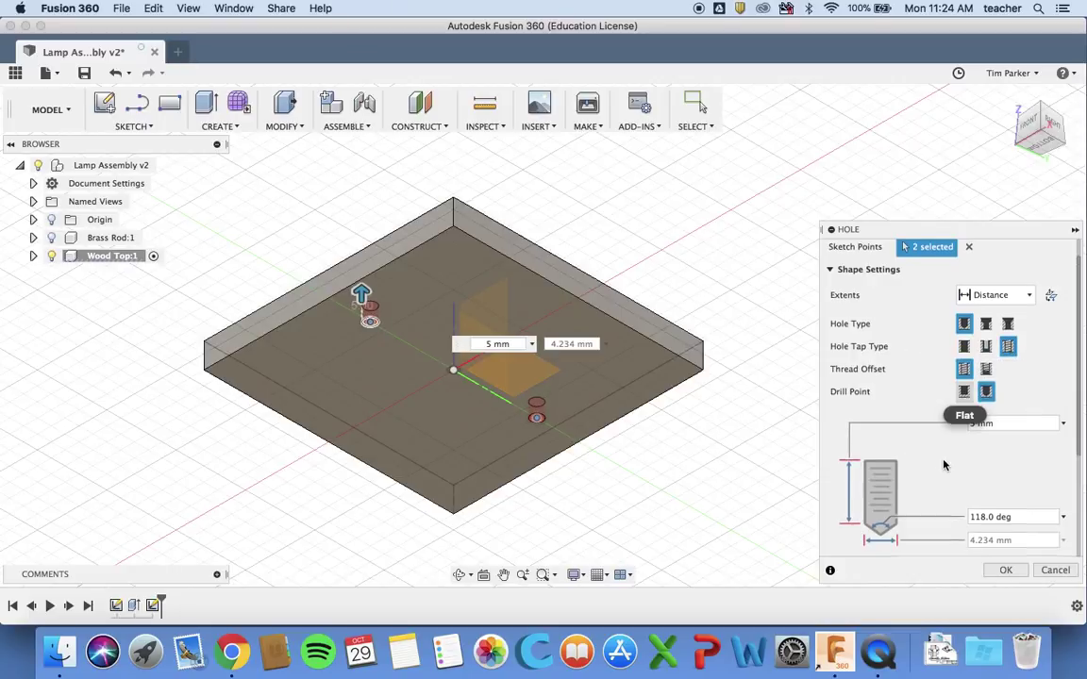
{"action": "scroll", "coordinate": [938, 434], "scroll_direction": "down", "scroll_amount": 5}
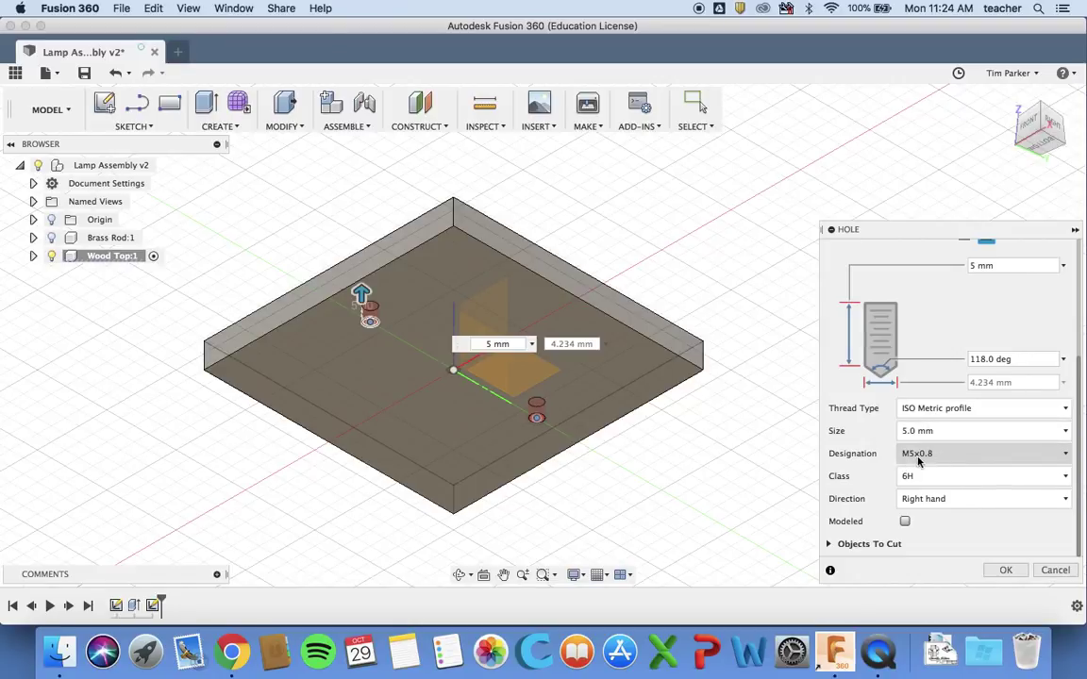
{"action": "left_click", "coordinate": [1002, 572]}
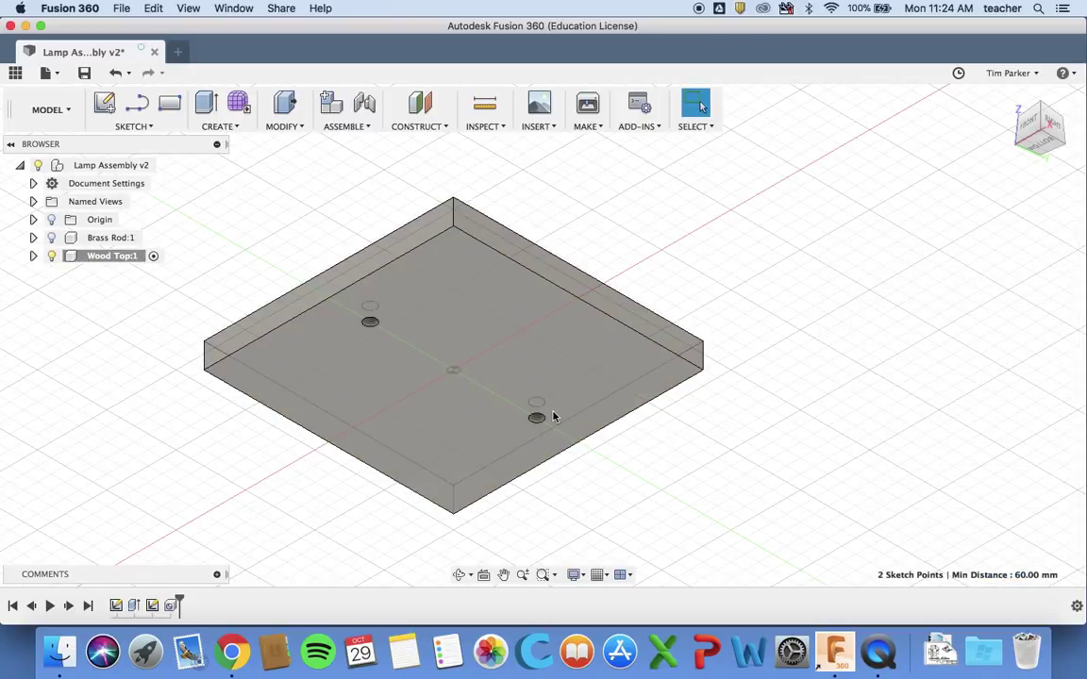
- Fit the whole Wood Top on screen and view it from the front
{"action": "scroll", "coordinate": [554, 417], "scroll_direction": "up", "scroll_amount": 5}
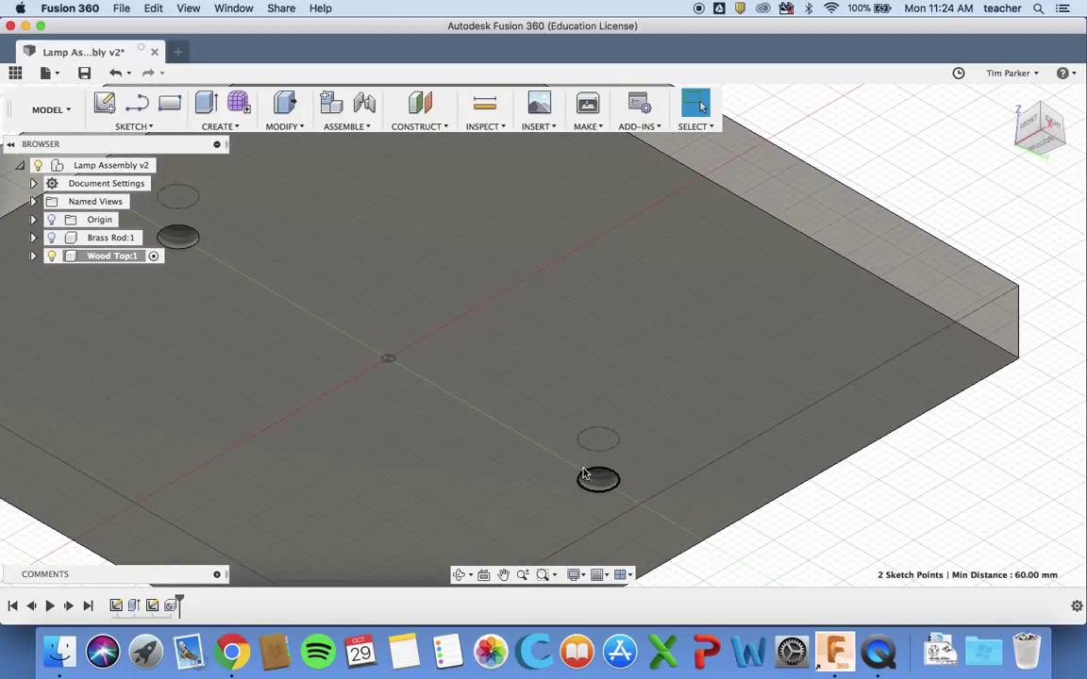
{"action": "key", "text": "F6"}
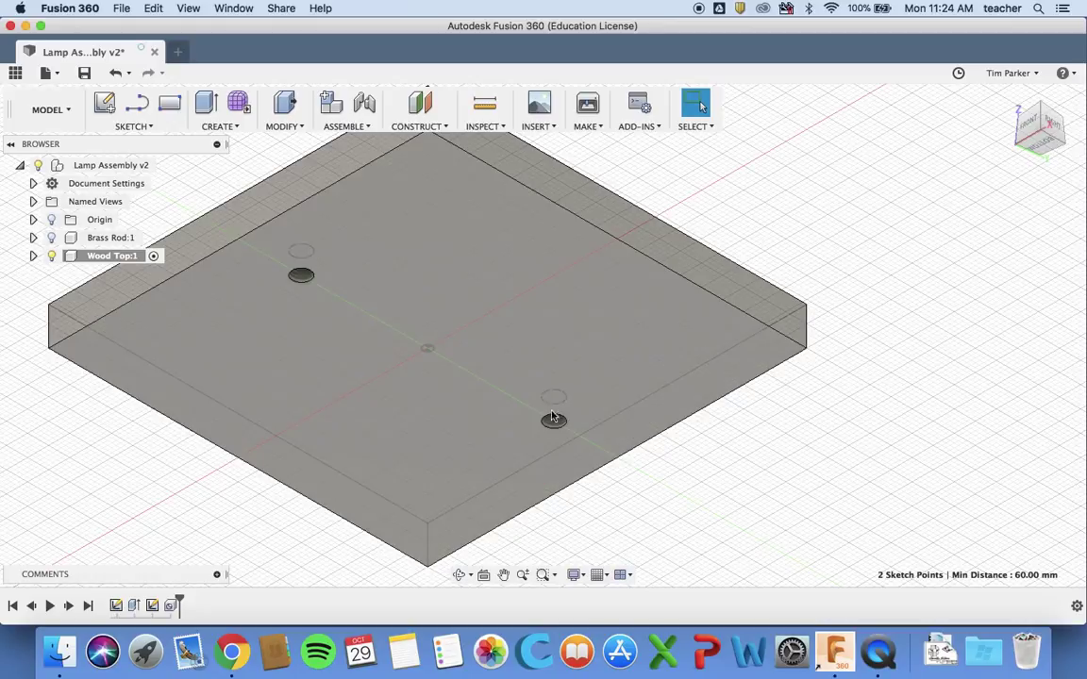
{"action": "left_click", "coordinate": [1029, 128]}
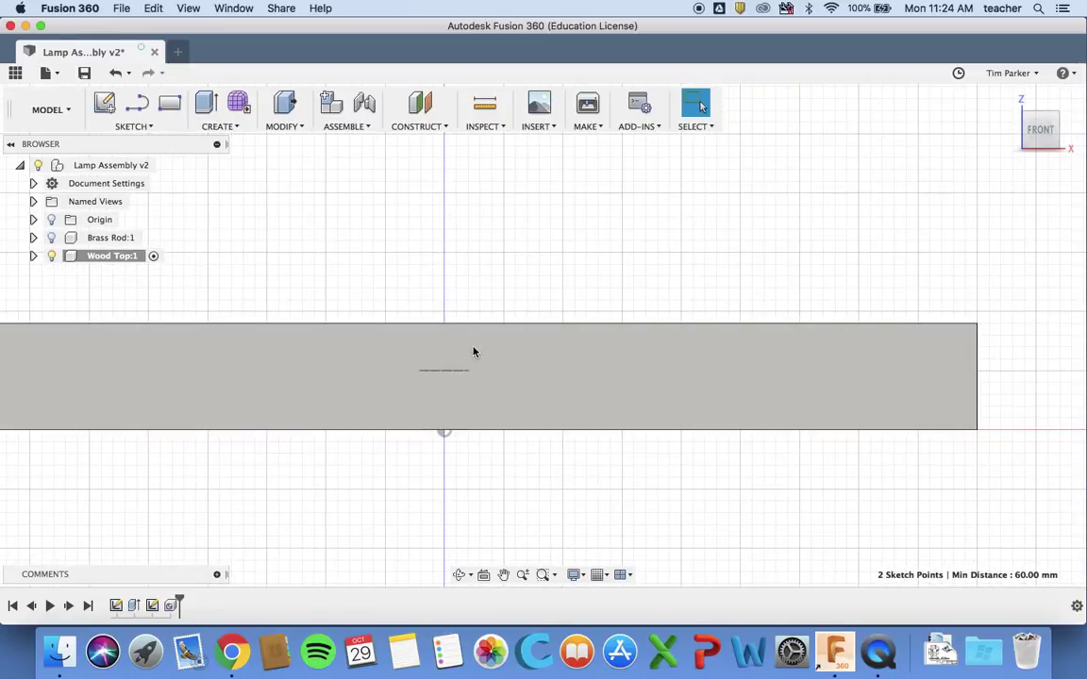
- Change the visual style to Shaded with Hidden Edges, trying Wireframe with Hidden Edges first
{"action": "left_click", "coordinate": [577, 576]}
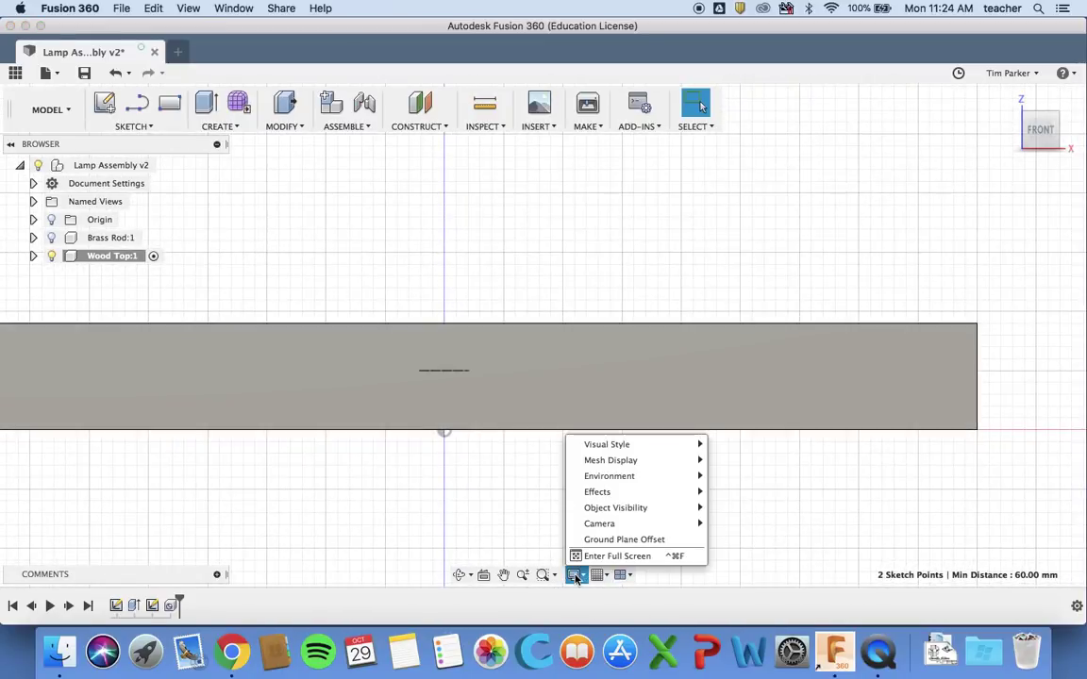
{"action": "mouse_move", "coordinate": [607, 446]}
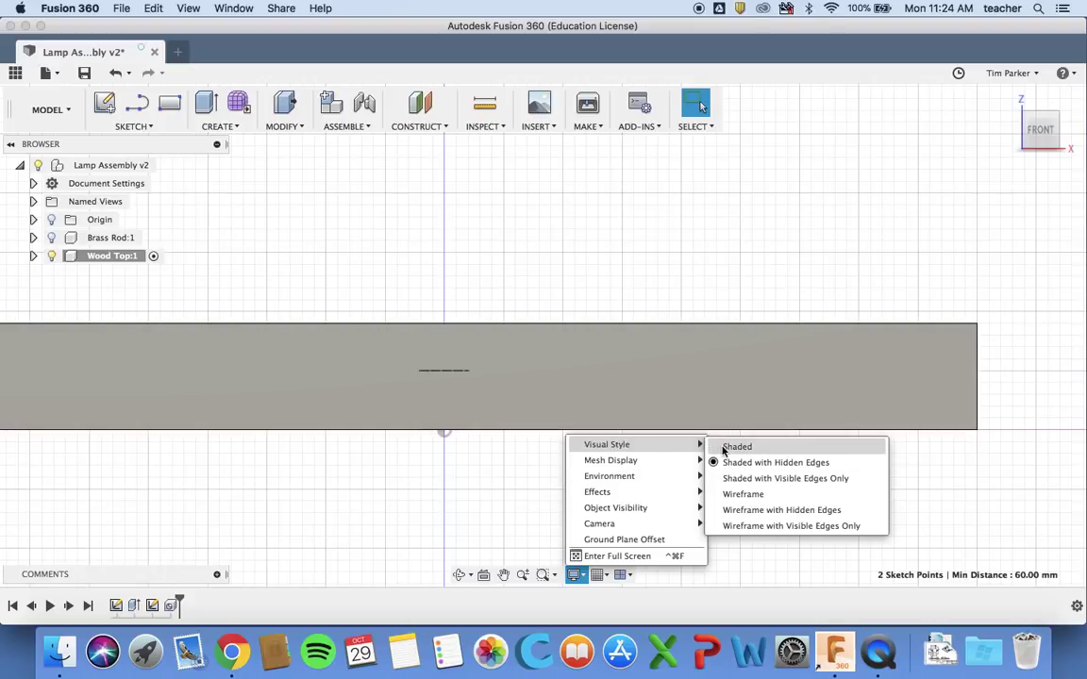
{"action": "left_click", "coordinate": [752, 511]}
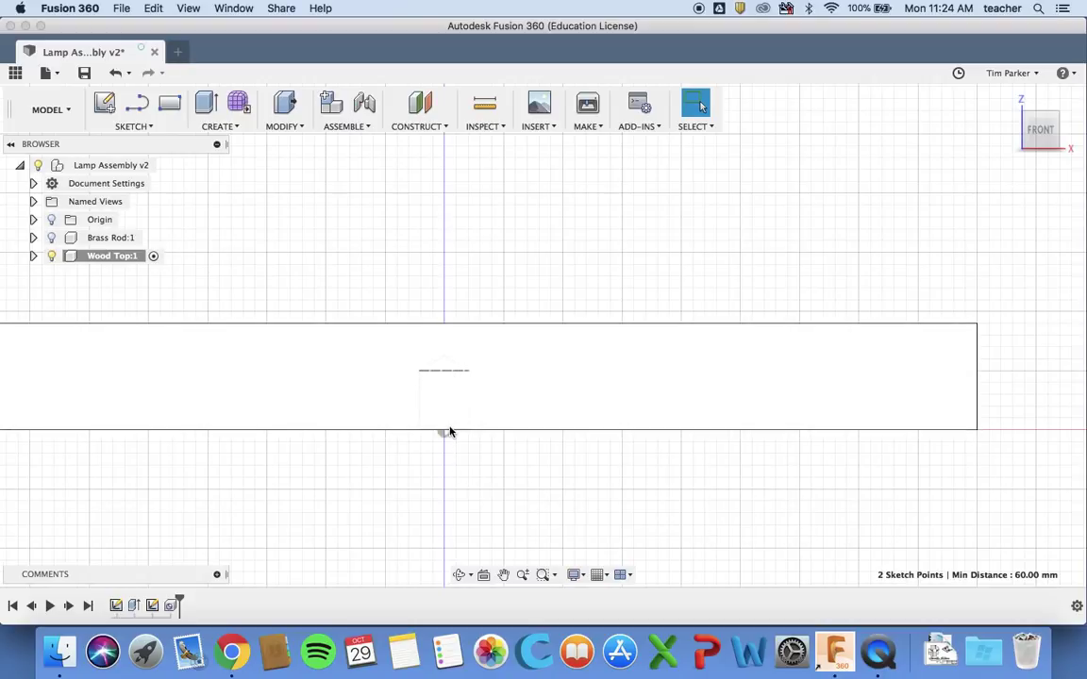
{"action": "left_click", "coordinate": [575, 574]}
{"action": "mouse_move", "coordinate": [591, 447]}
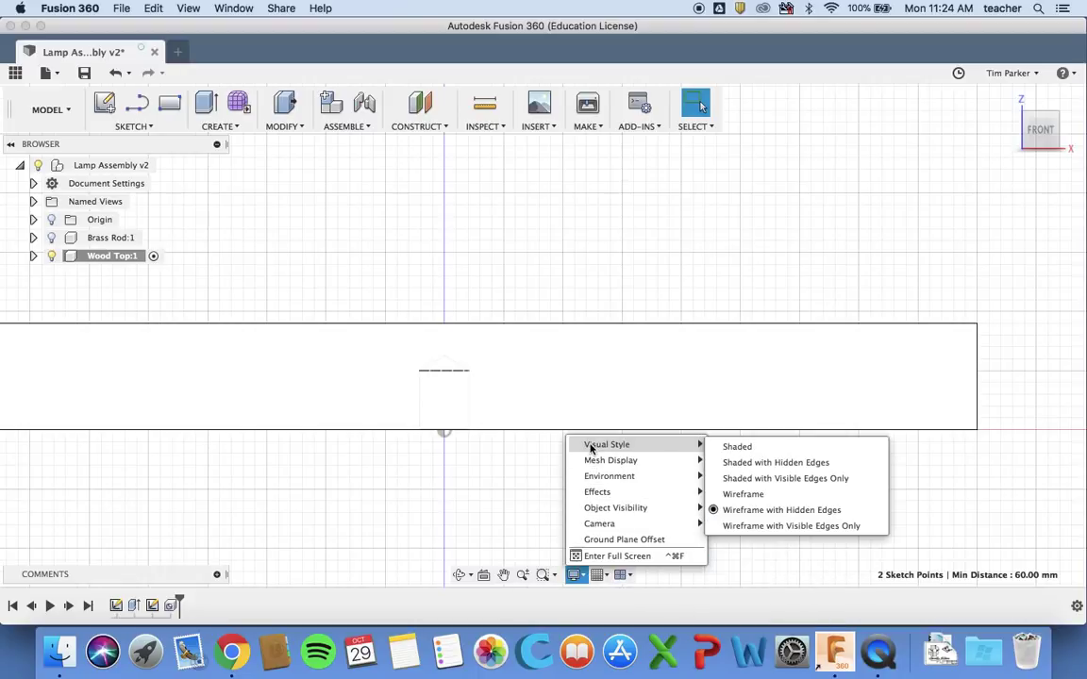
{"action": "left_click", "coordinate": [755, 463]}
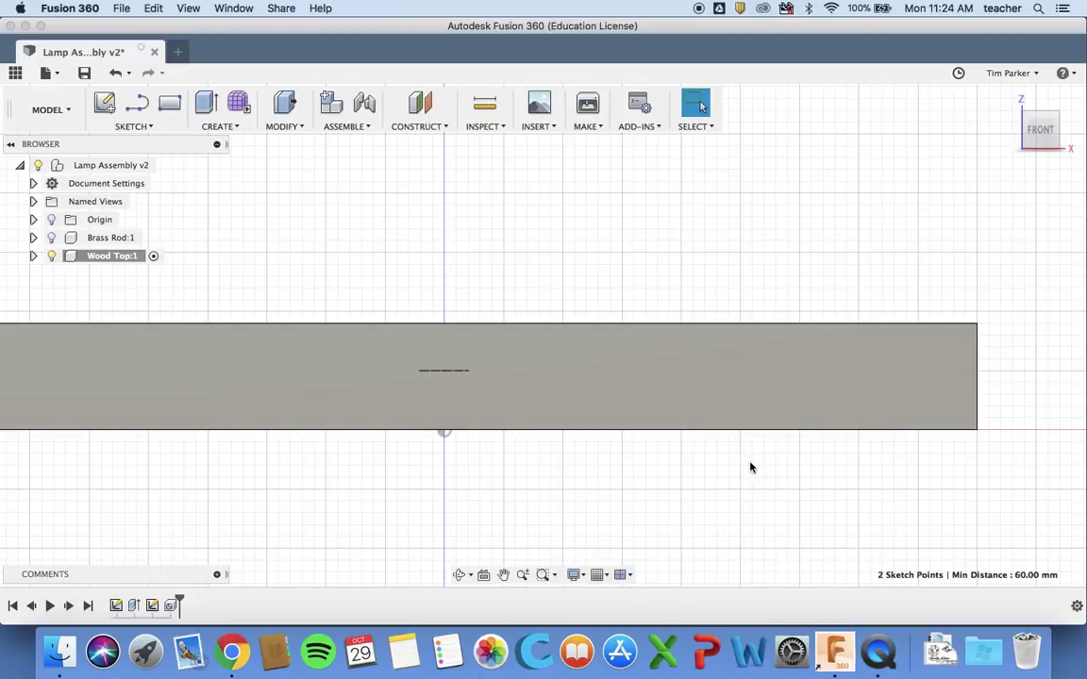
- Return to the home isometric view and compare the model against the Wood Top.pdf drawing
{"action": "left_click", "coordinate": [1009, 99]}
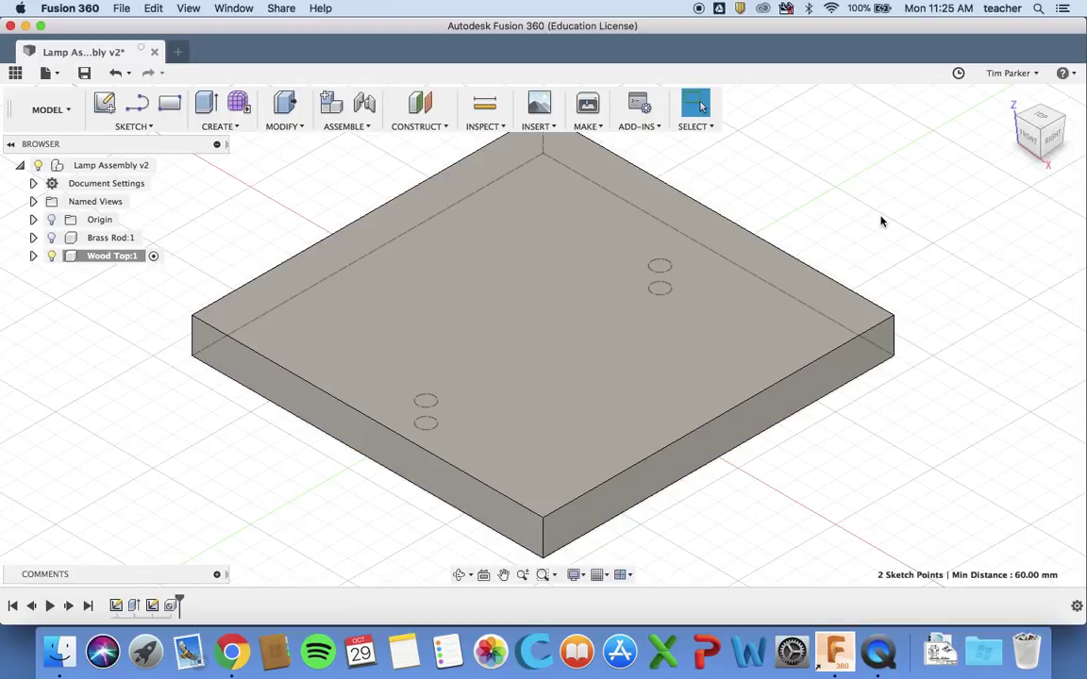
{"action": "key", "text": "ctrl+Right"}
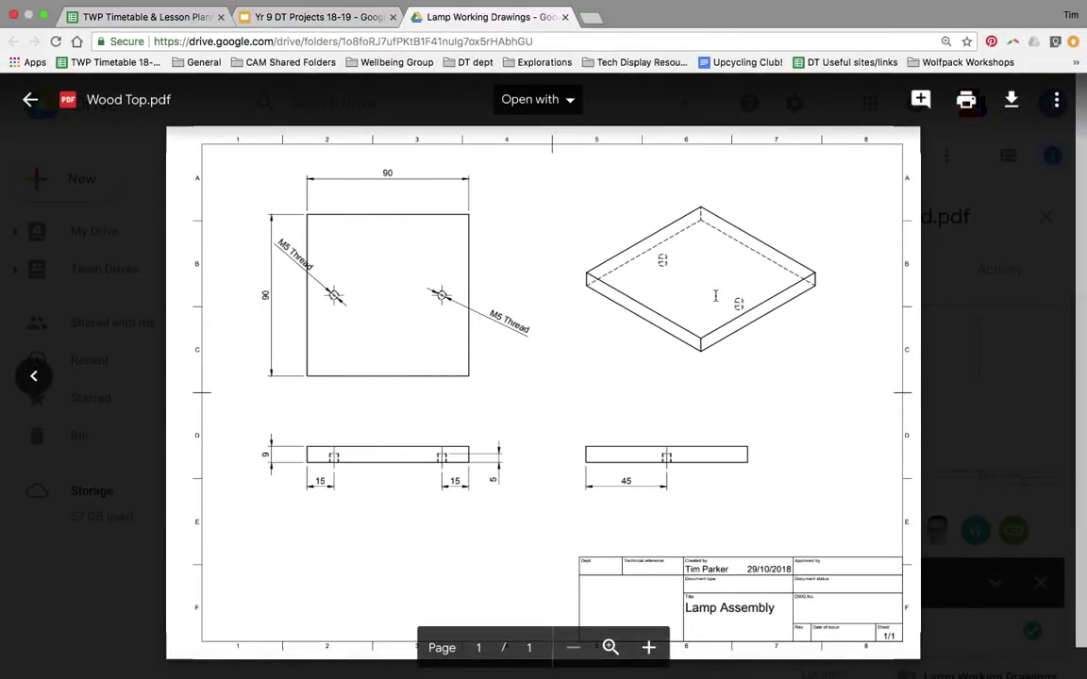
{"action": "key", "text": "ctrl+Left"}
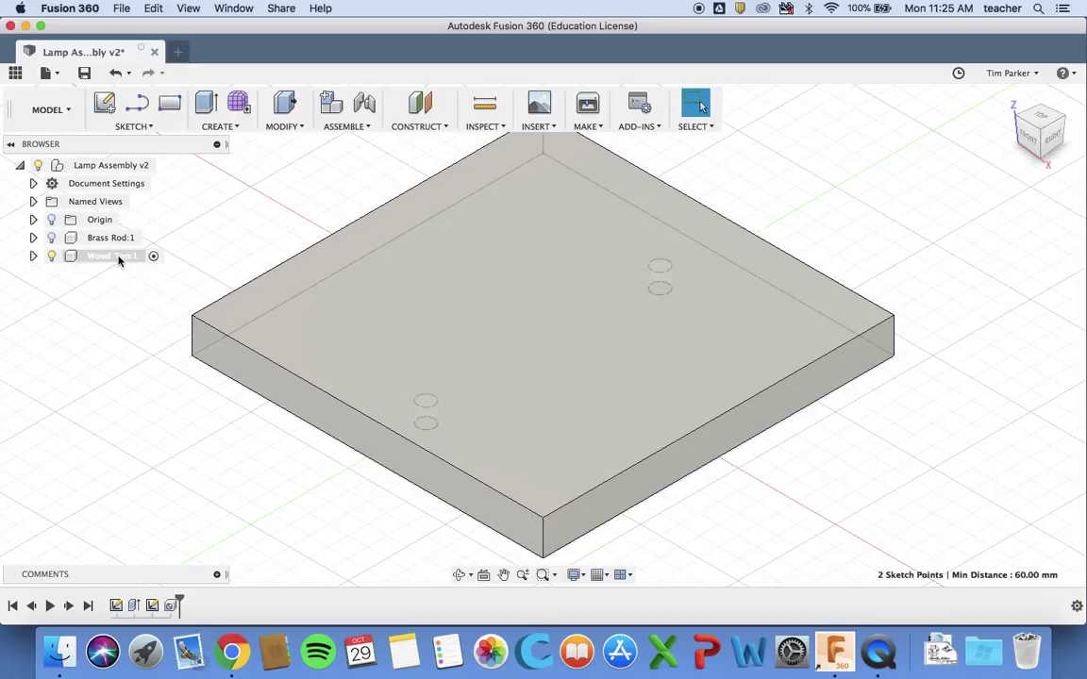
- Open the Physical Material library for Wood Top:1 and browse the Metal category
{"action": "right_click", "coordinate": [119, 261]}
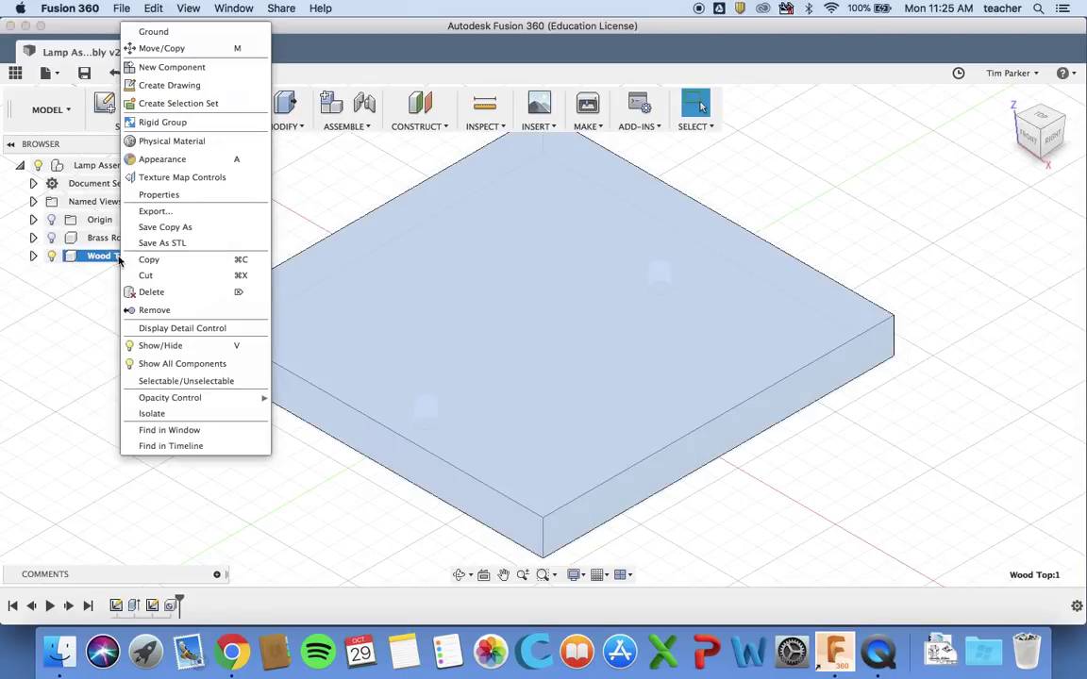
{"action": "left_click", "coordinate": [171, 140]}
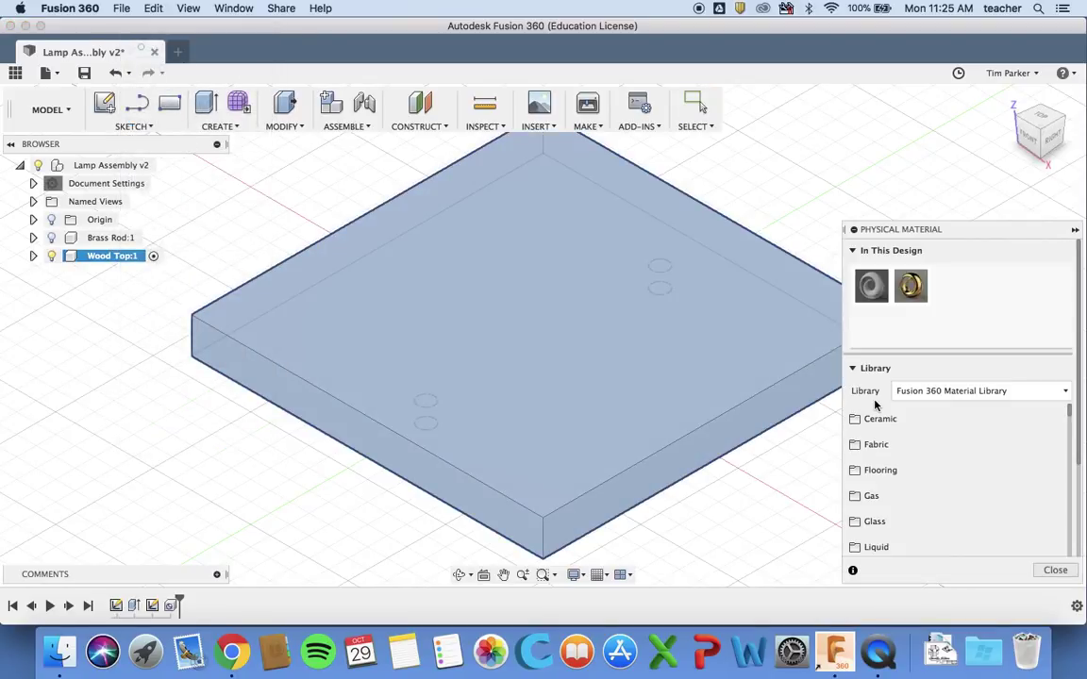
{"action": "scroll", "coordinate": [887, 472], "scroll_direction": "down", "scroll_amount": 1}
{"action": "scroll", "coordinate": [888, 479], "scroll_direction": "down", "scroll_amount": 2}
{"action": "left_click", "coordinate": [893, 477]}
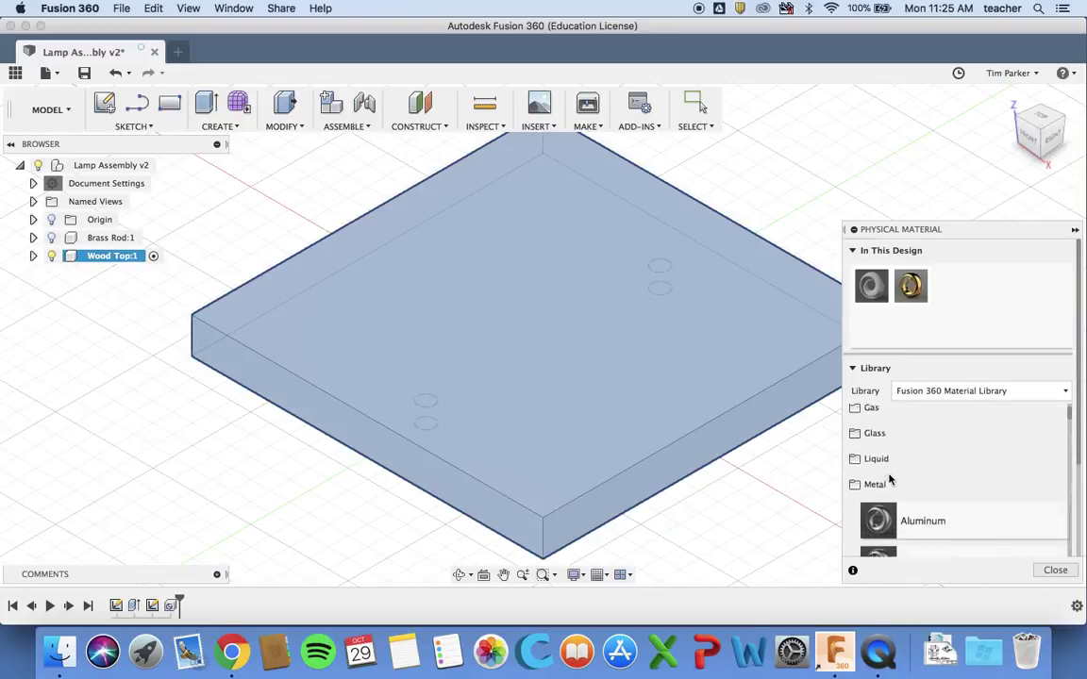
{"action": "left_click", "coordinate": [873, 412]}
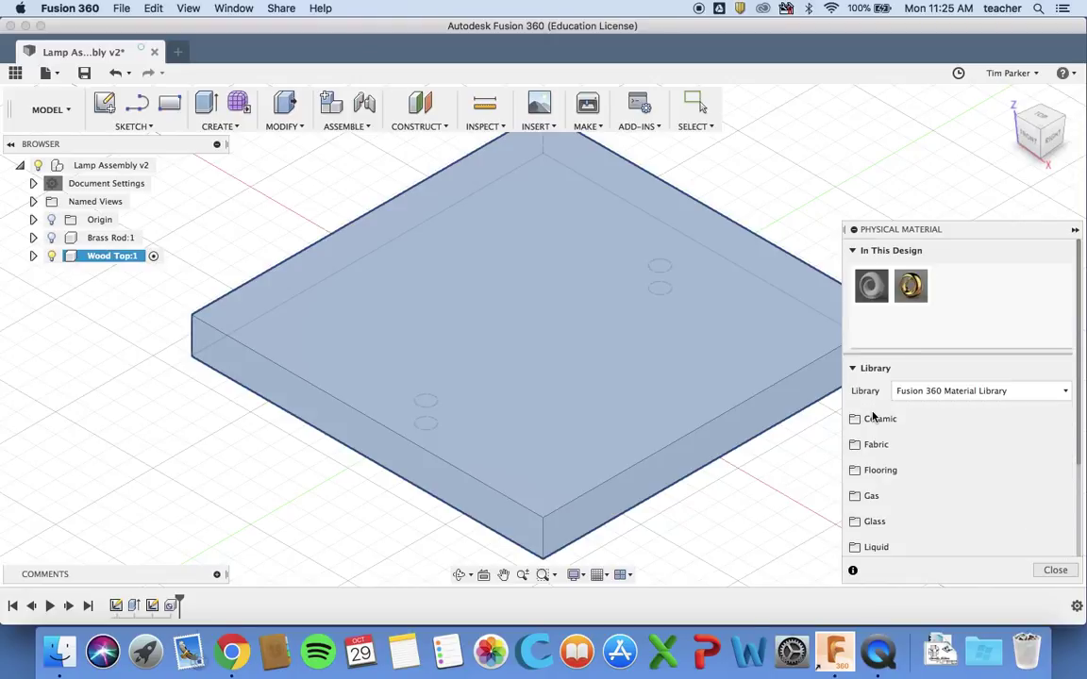
- Apply Wood > Pine to the Wood Top body and close the material panel
{"action": "scroll", "coordinate": [885, 500], "scroll_direction": "down", "scroll_amount": 5}
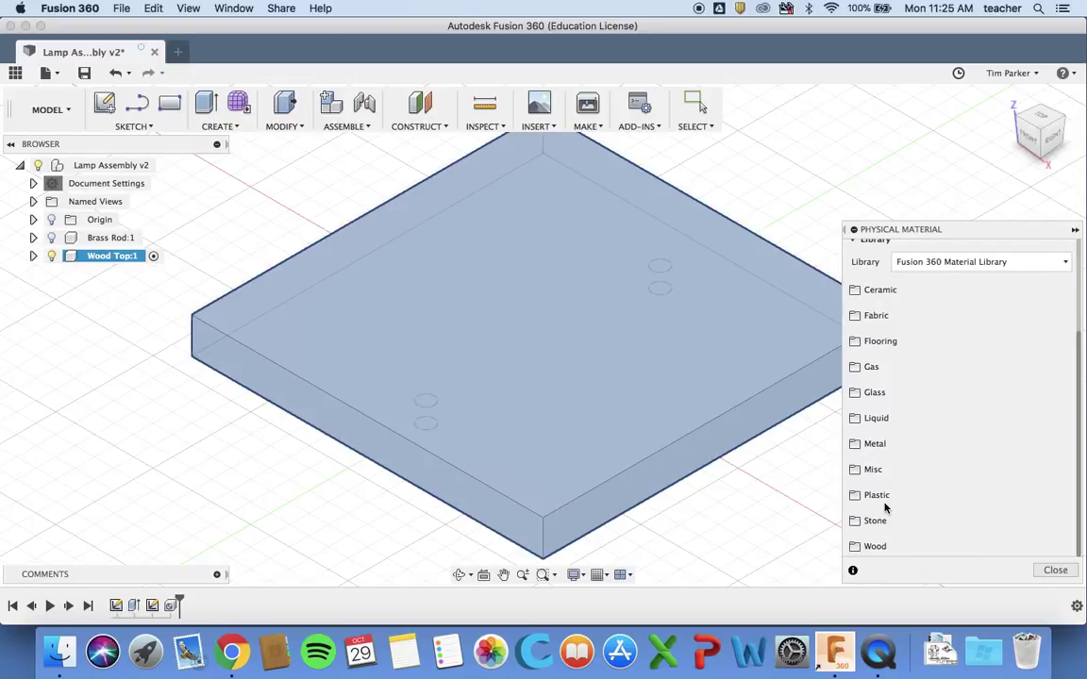
{"action": "left_click", "coordinate": [875, 547]}
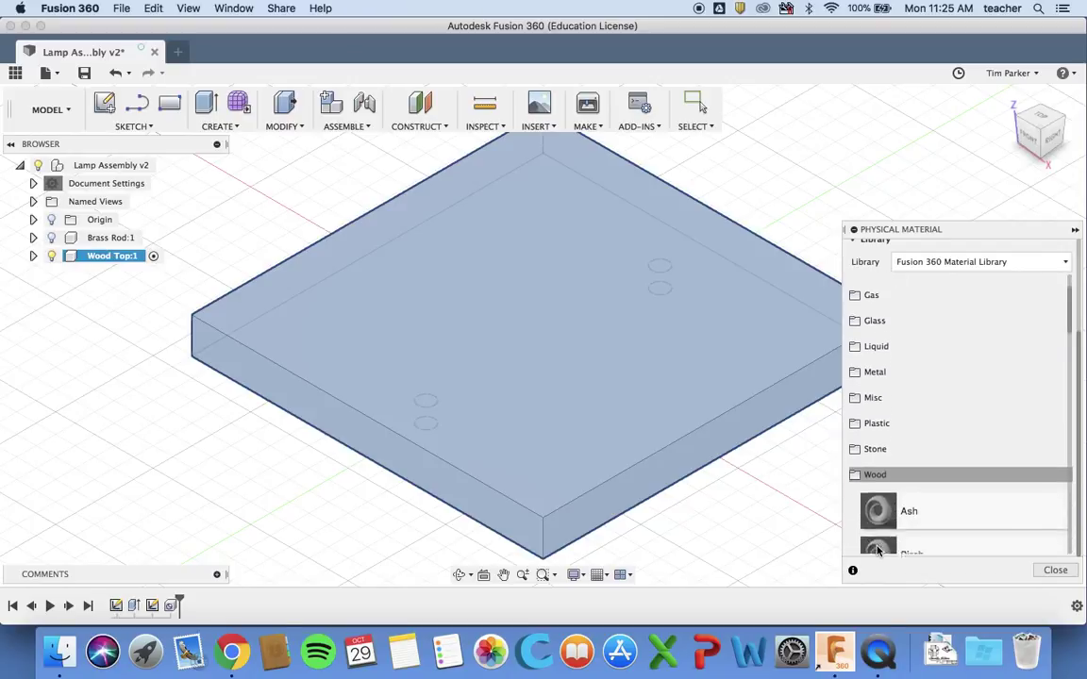
{"action": "scroll", "coordinate": [934, 472], "scroll_direction": "down", "scroll_amount": 5}
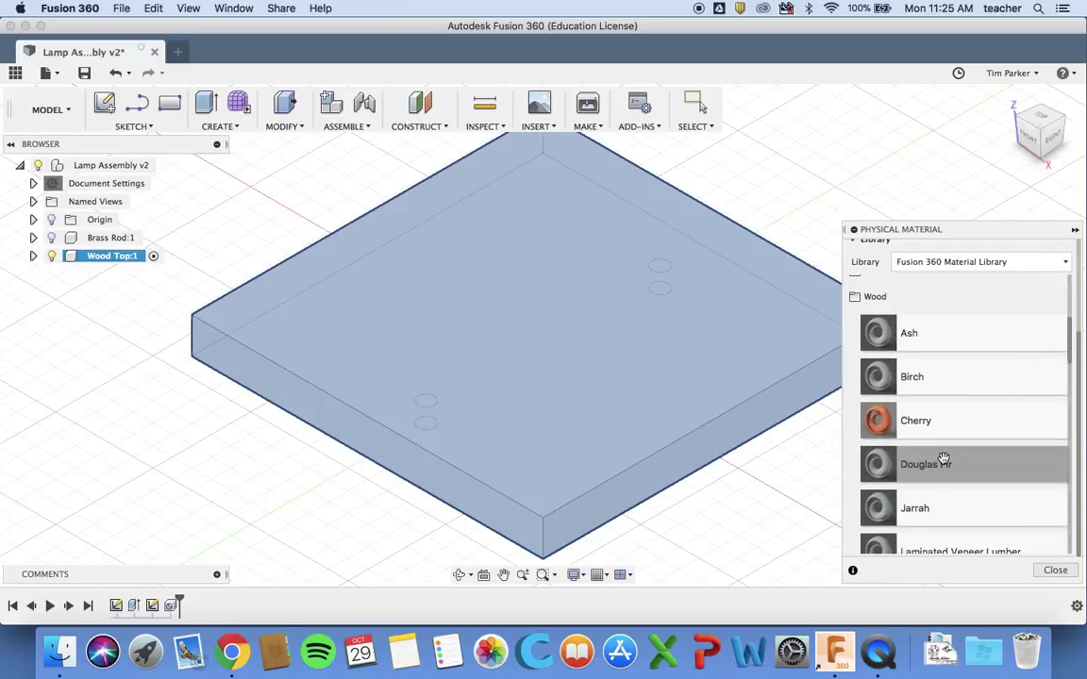
{"action": "scroll", "coordinate": [943, 459], "scroll_direction": "down", "scroll_amount": 6}
{"action": "scroll", "coordinate": [943, 460], "scroll_direction": "down", "scroll_amount": 4}
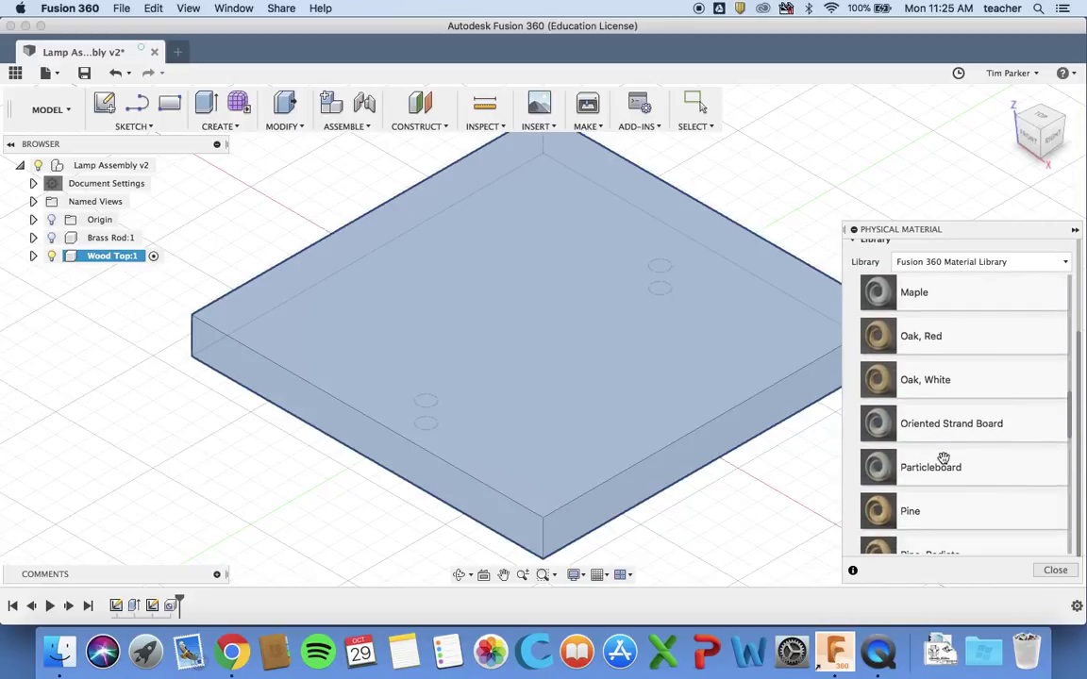
{"action": "scroll", "coordinate": [943, 460], "scroll_direction": "down", "scroll_amount": 5}
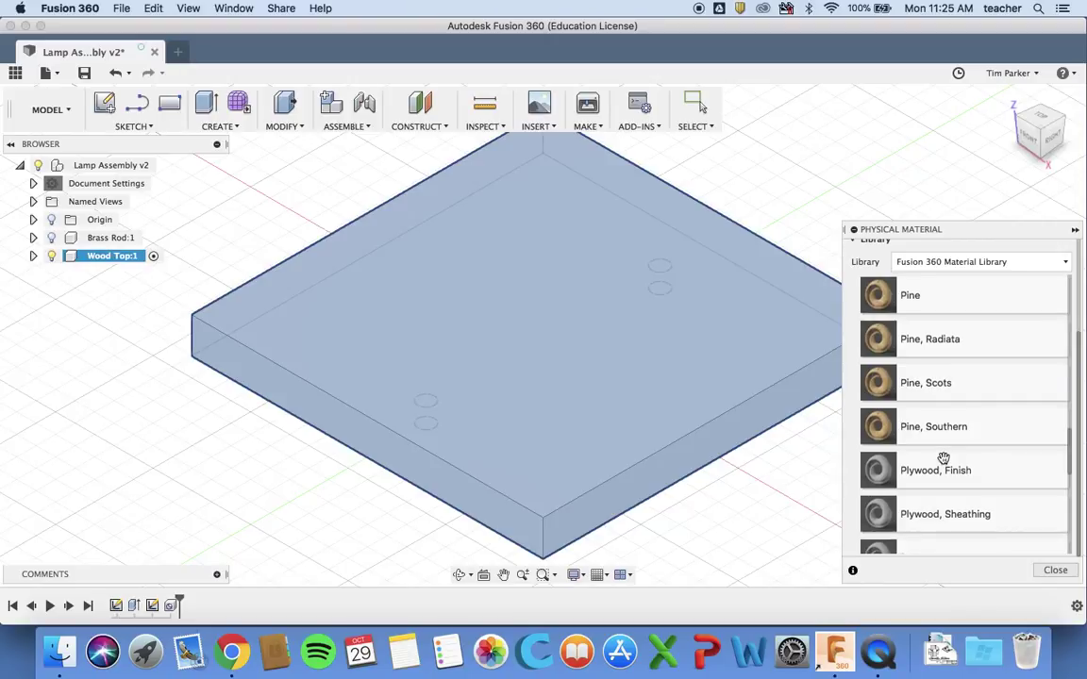
{"action": "scroll", "coordinate": [944, 460], "scroll_direction": "up", "scroll_amount": 2}
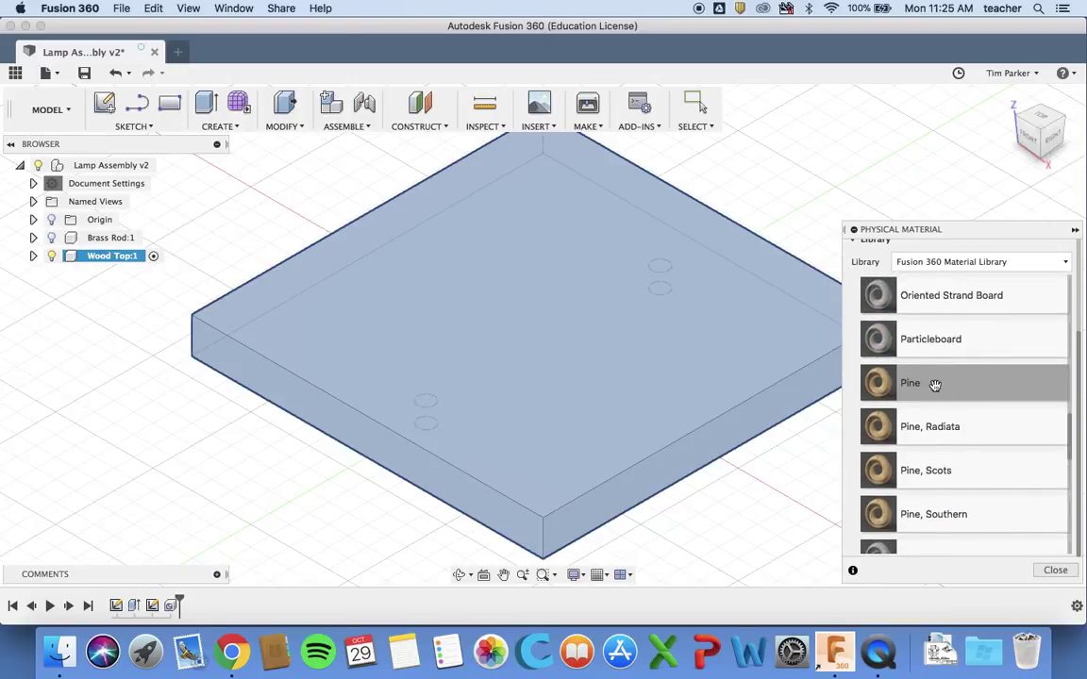
{"action": "left_click_drag", "start_coordinate": [934, 384], "coordinate": [713, 358]}
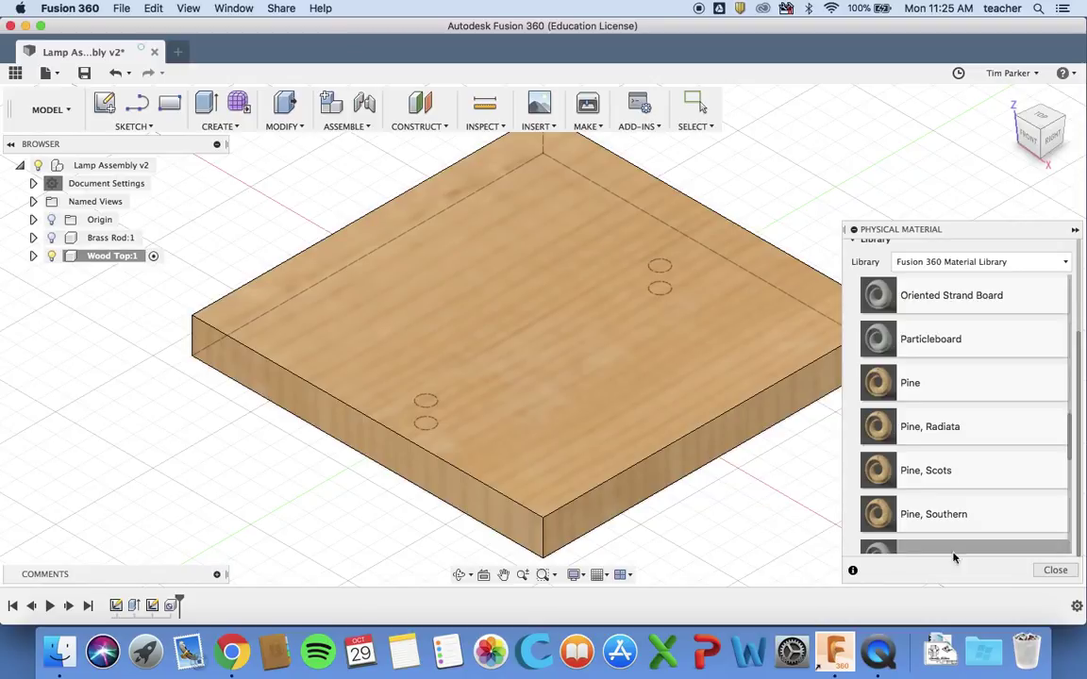
{"action": "left_click", "coordinate": [1053, 569]}
- Save the Lamp Assembly as a new version and activate the Brass Rod component
{"action": "scroll", "coordinate": [832, 442], "scroll_direction": "down", "scroll_amount": 3}
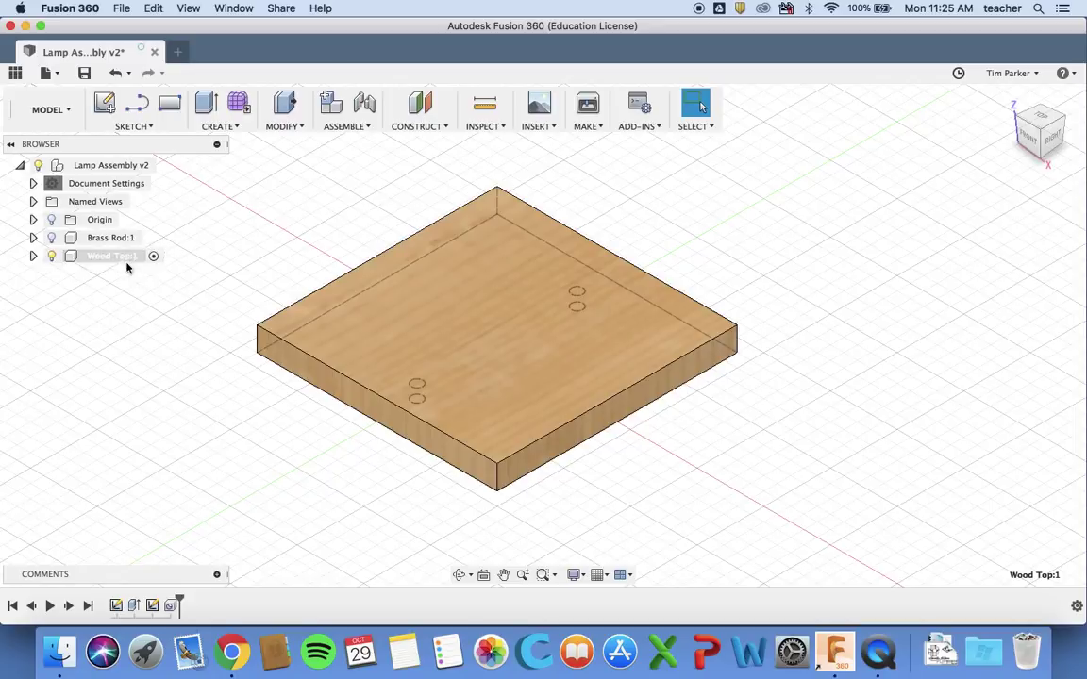
{"action": "left_click", "coordinate": [84, 73]}
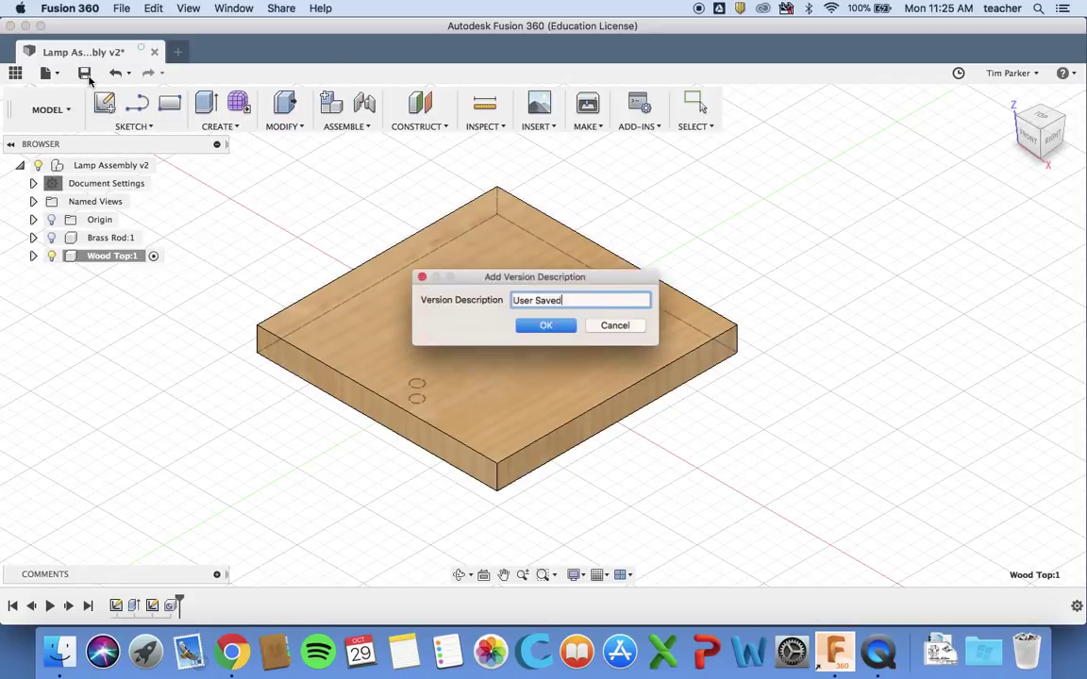
{"action": "left_click", "coordinate": [547, 327]}
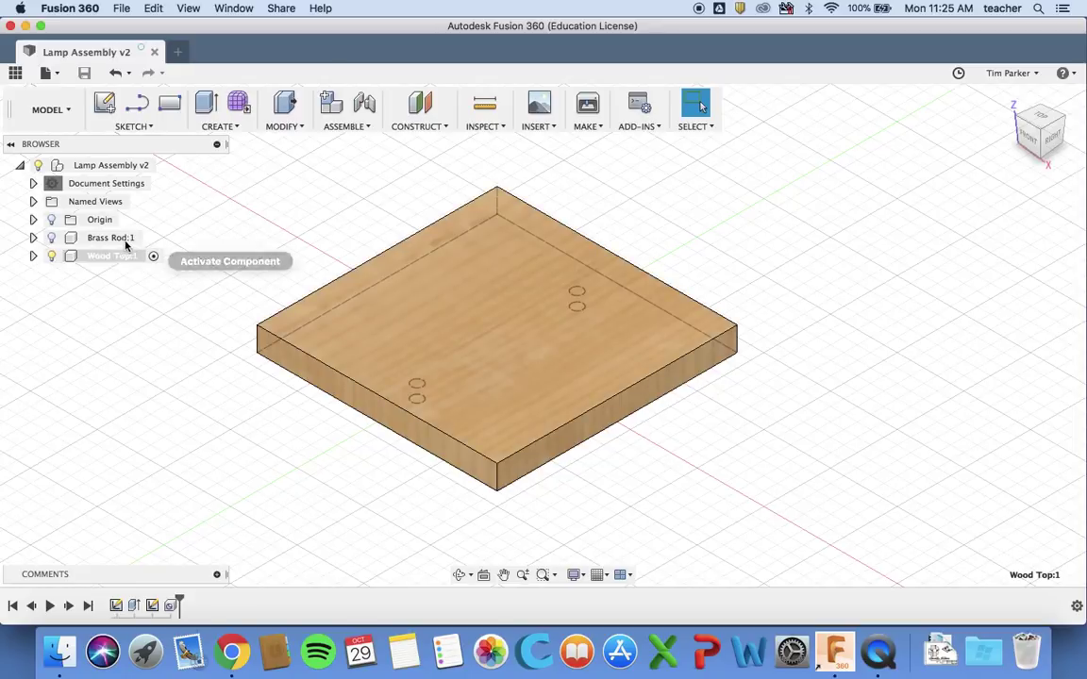
{"action": "left_click", "coordinate": [152, 239]}
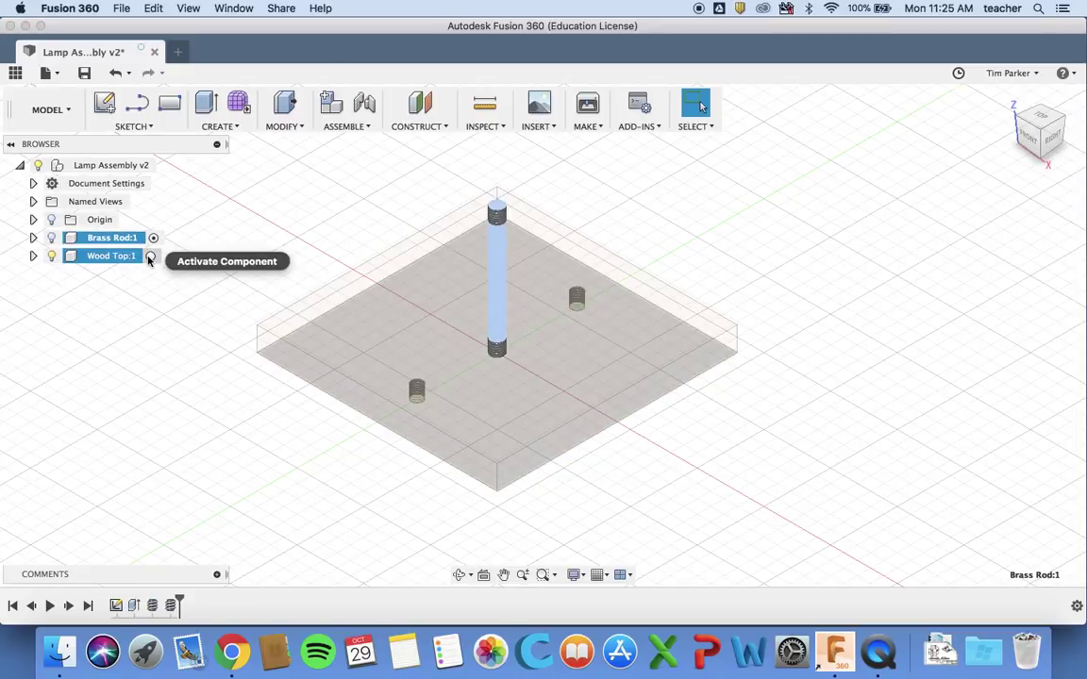
- Activate Wood Top, then the top-level Lamp Assembly, and make Wood Top and Brass Rod visible
{"action": "left_click", "coordinate": [151, 256]}
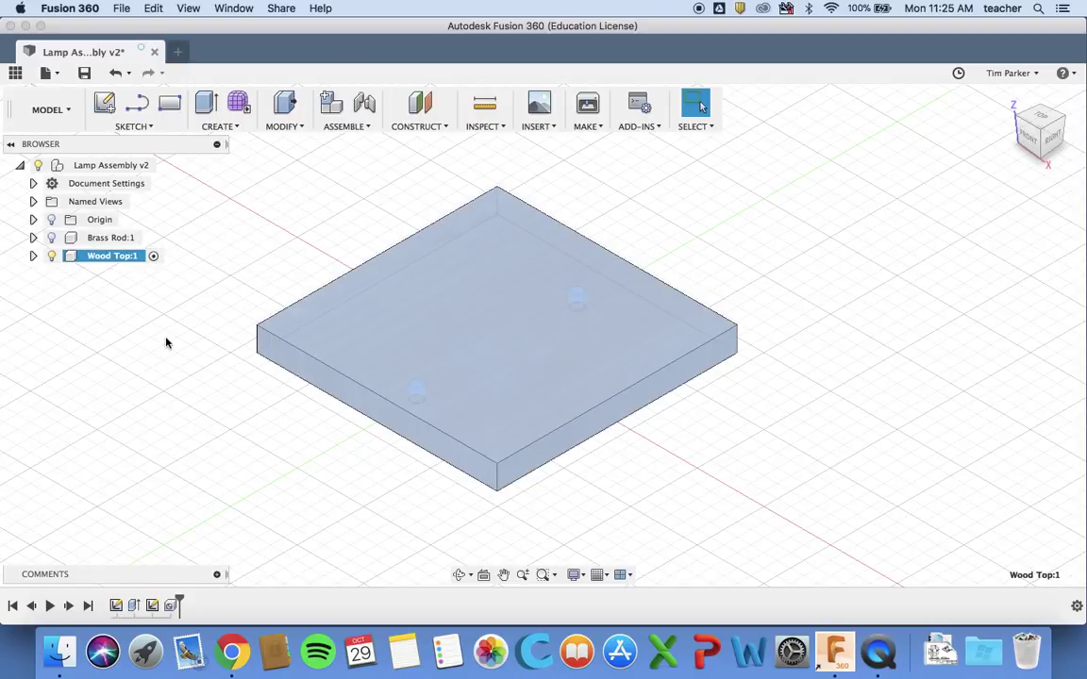
{"action": "left_click", "coordinate": [169, 166]}
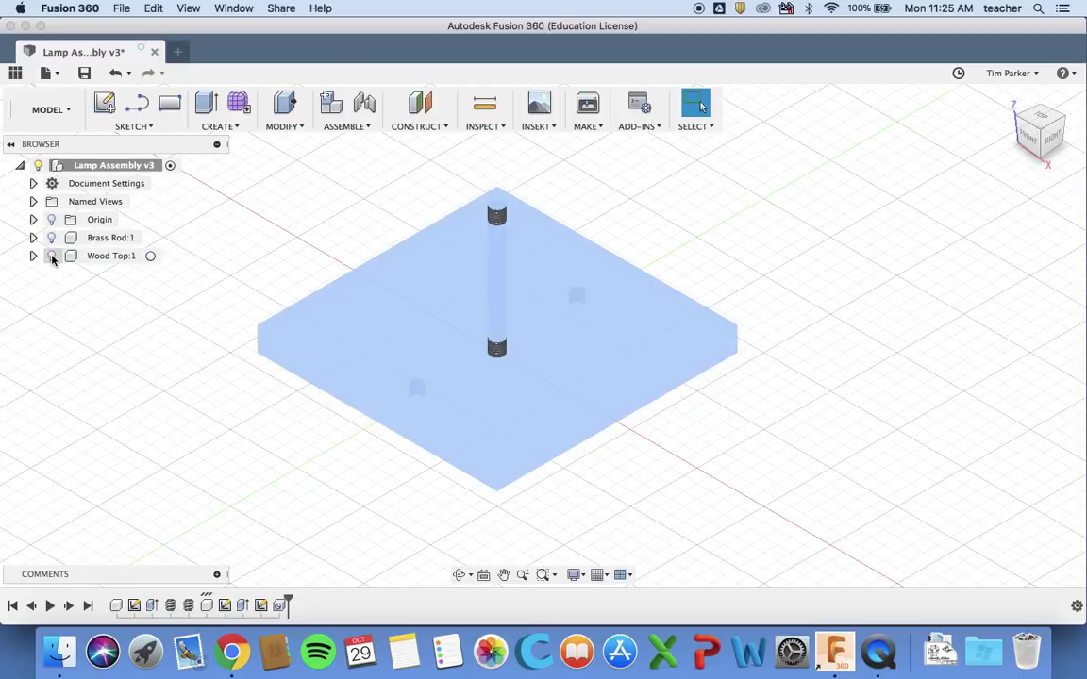
{"action": "left_click", "coordinate": [46, 231]}
{"action": "left_click", "coordinate": [51, 256]}
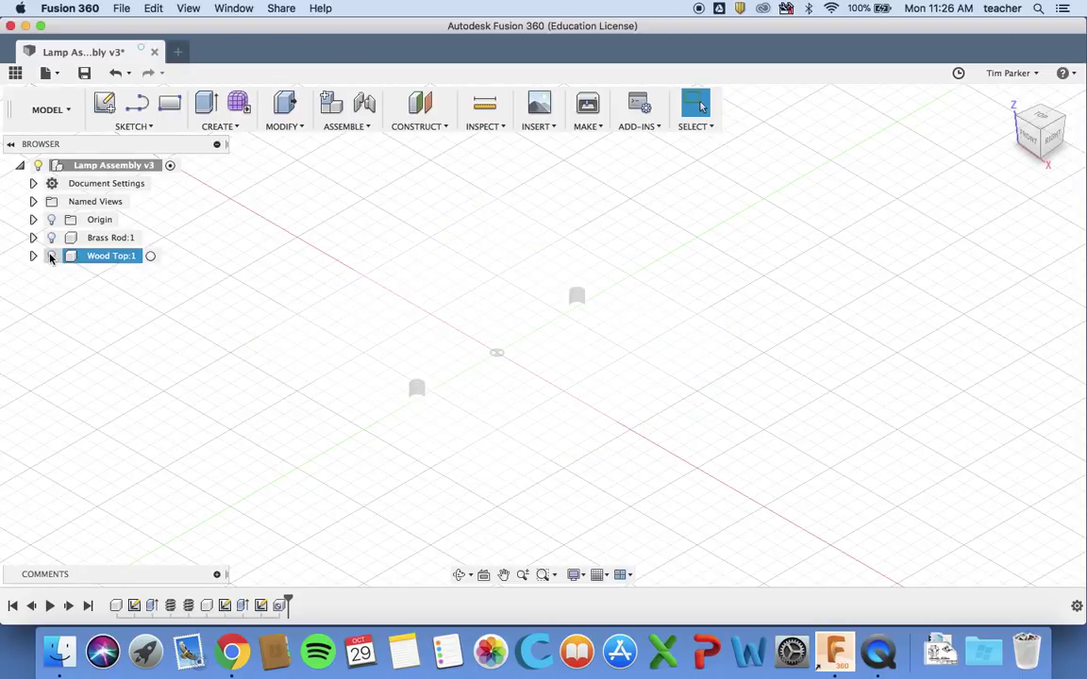
{"action": "left_click", "coordinate": [51, 238]}
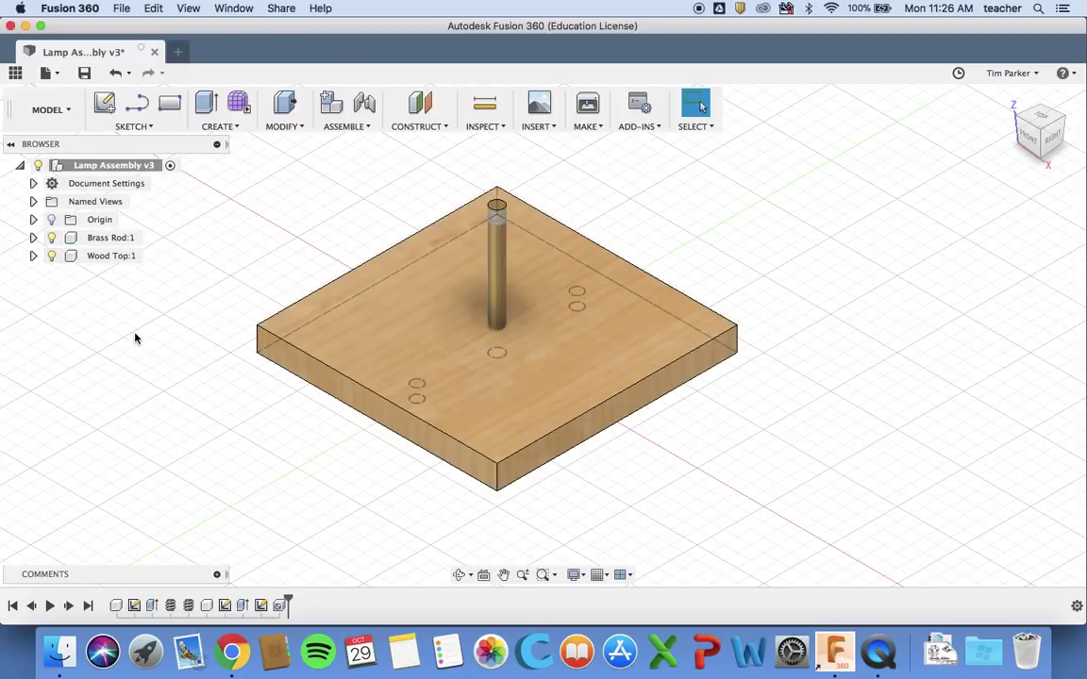